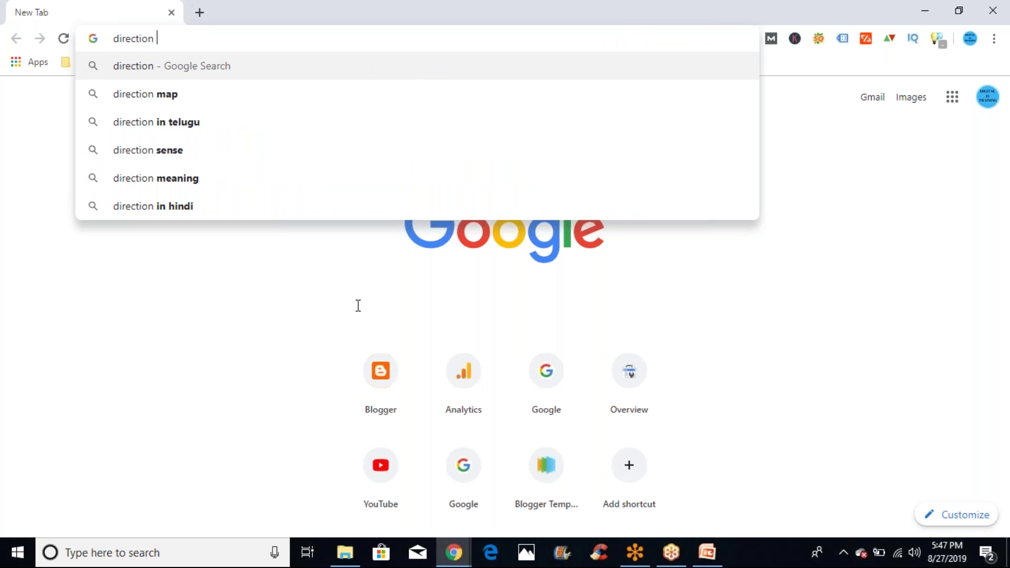
Search Google for "direction submission"
text(su)
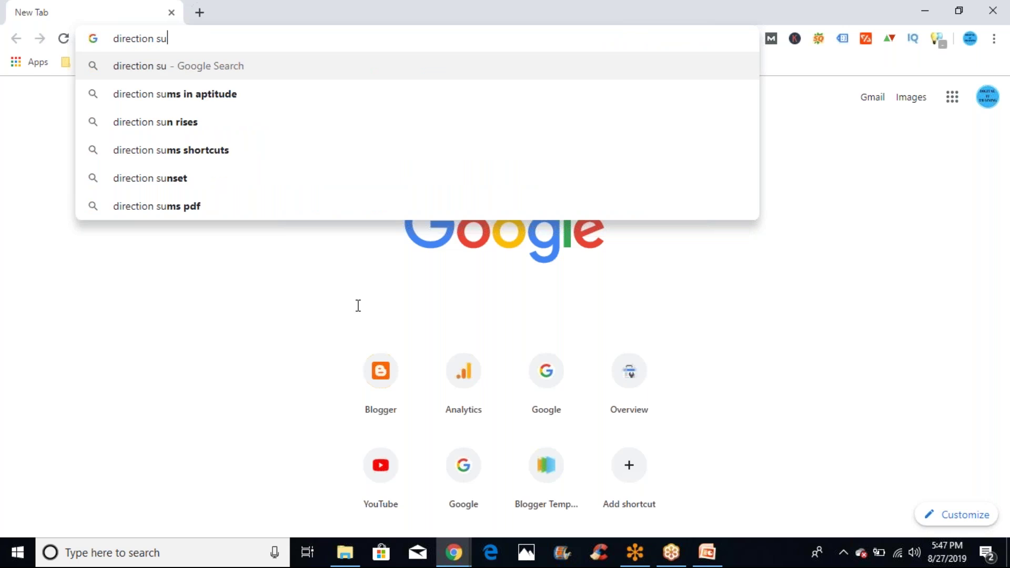
text(bmission)
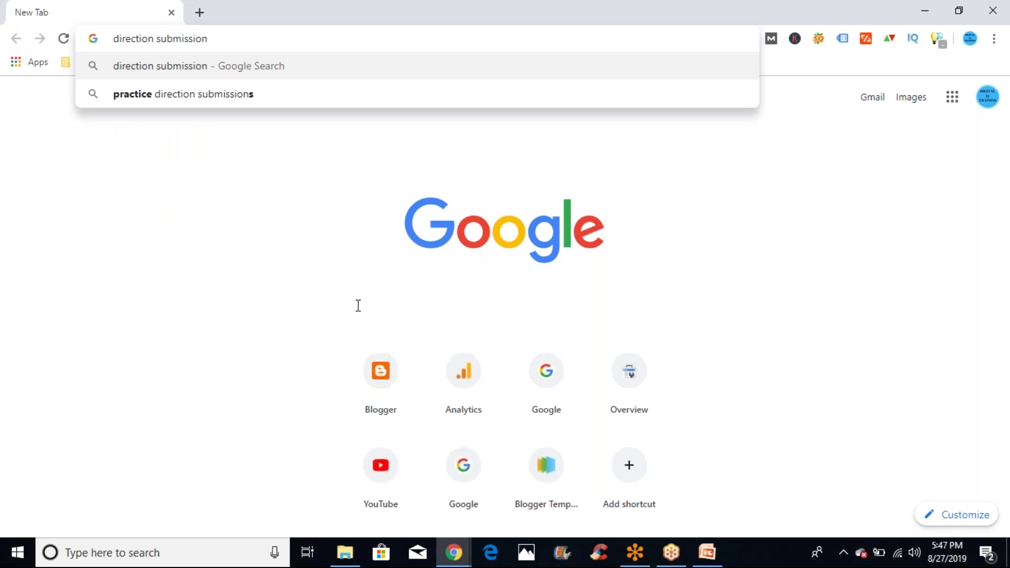
key(Return)
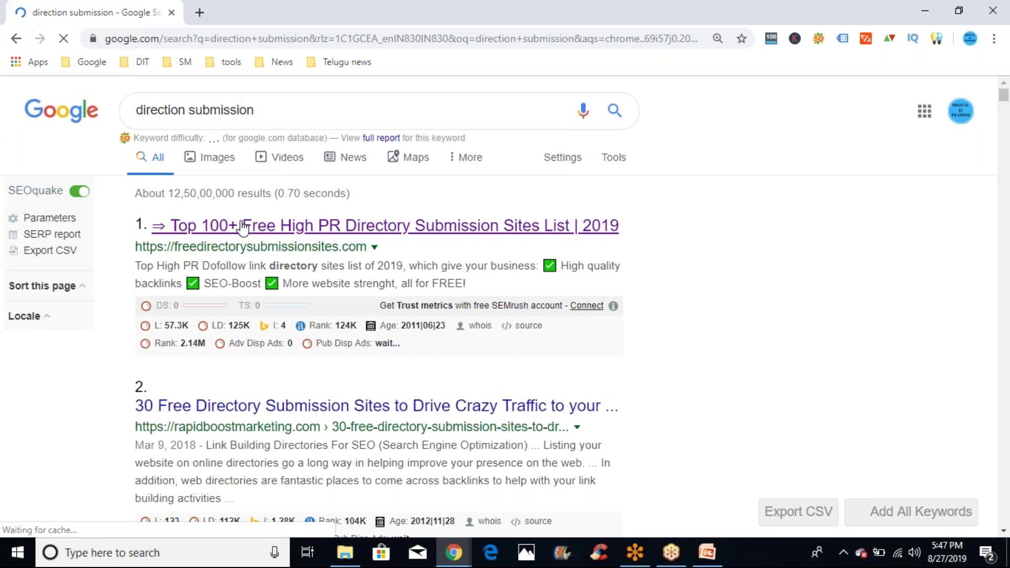
Open the "Top 100+ Free High PR Directory Submission Sites List | 2019" result in a new tab and switch to it
drag(244, 230, 456, 349)
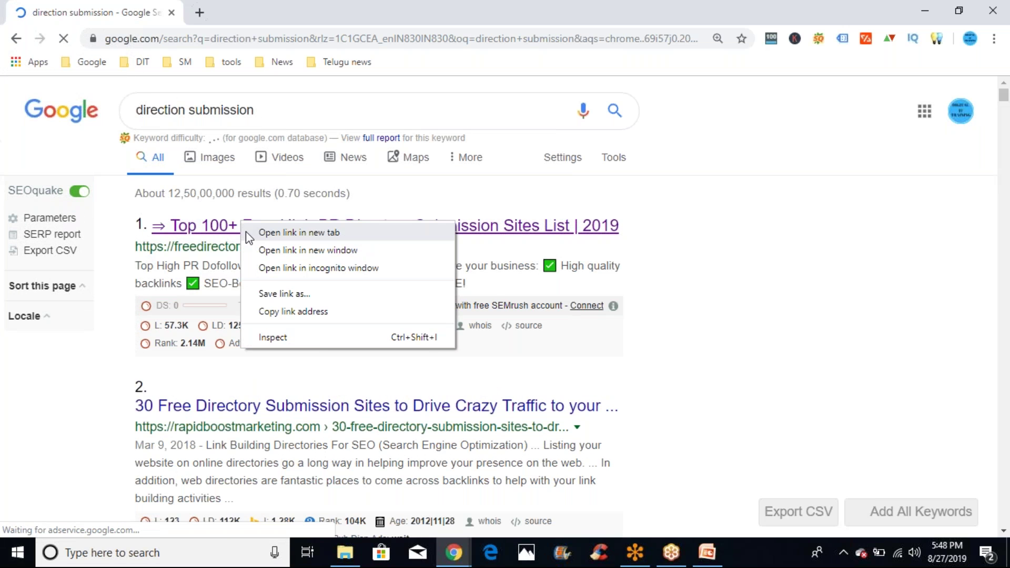
key(Escape)
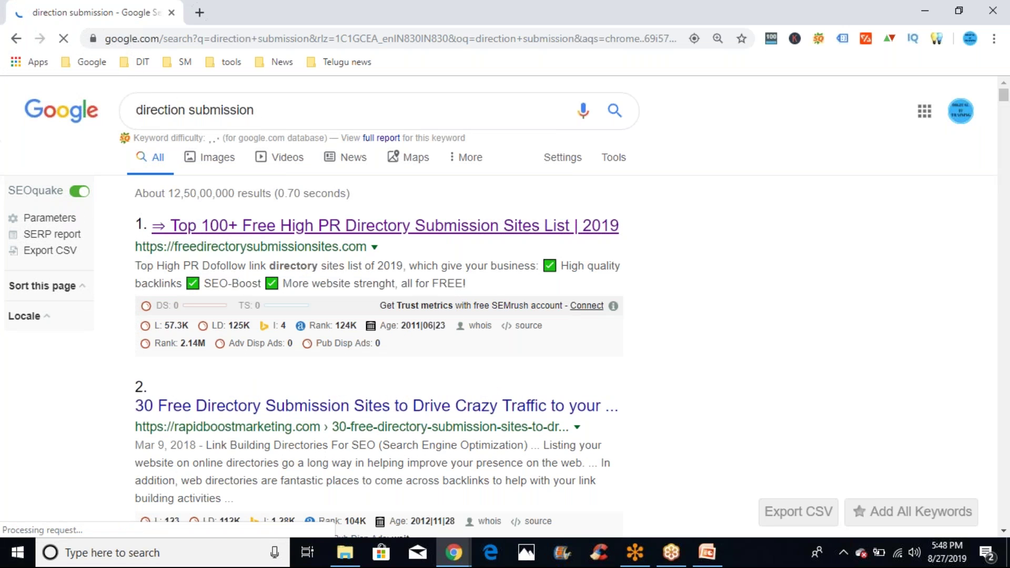
middle_click(384, 226)
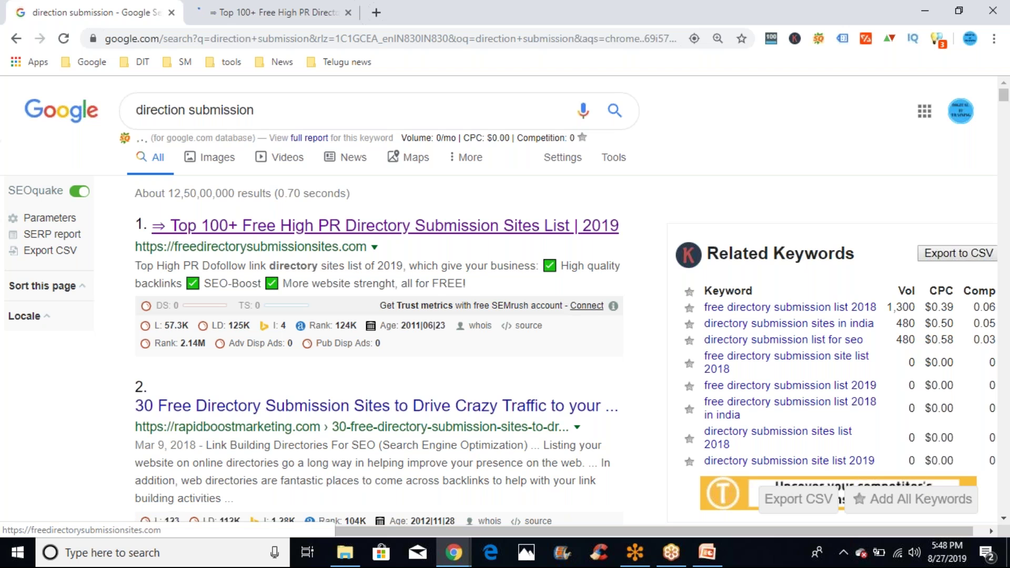
click(262, 20)
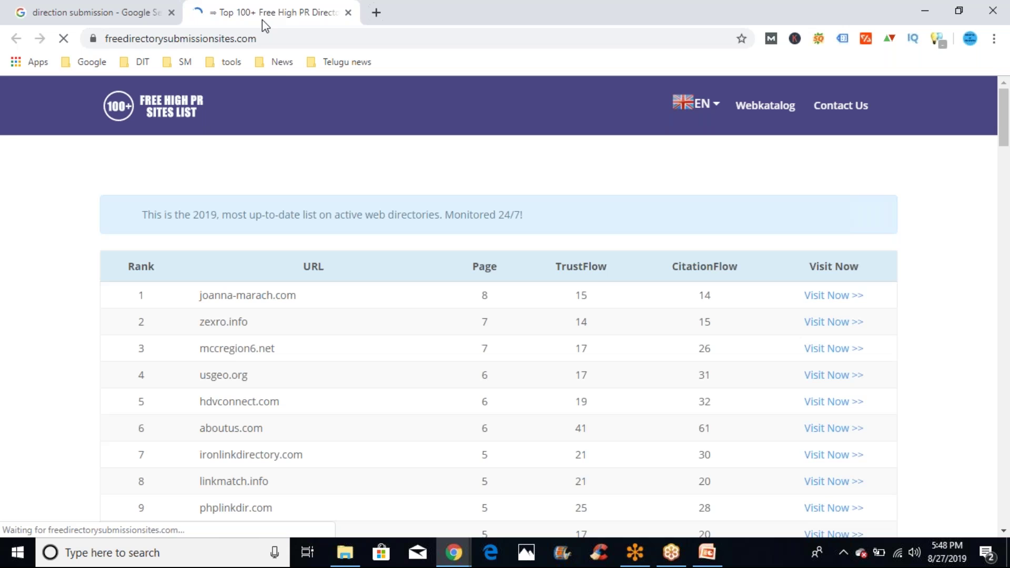
Copy the zexro.info address from the directory sites list and open that site in a new tab
triple_click(204, 297)
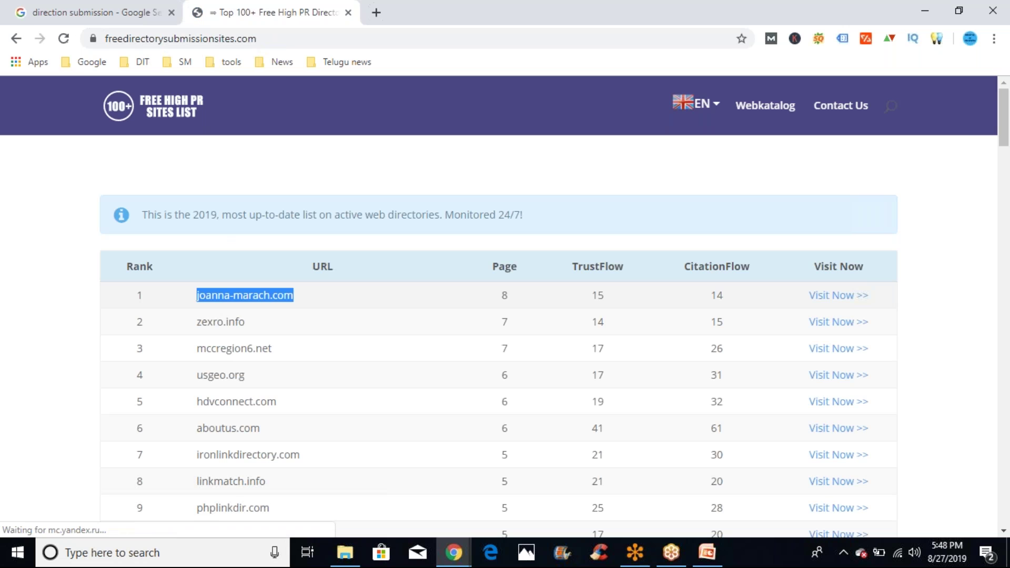
triple_click(199, 323)
right_click(199, 328)
click(221, 340)
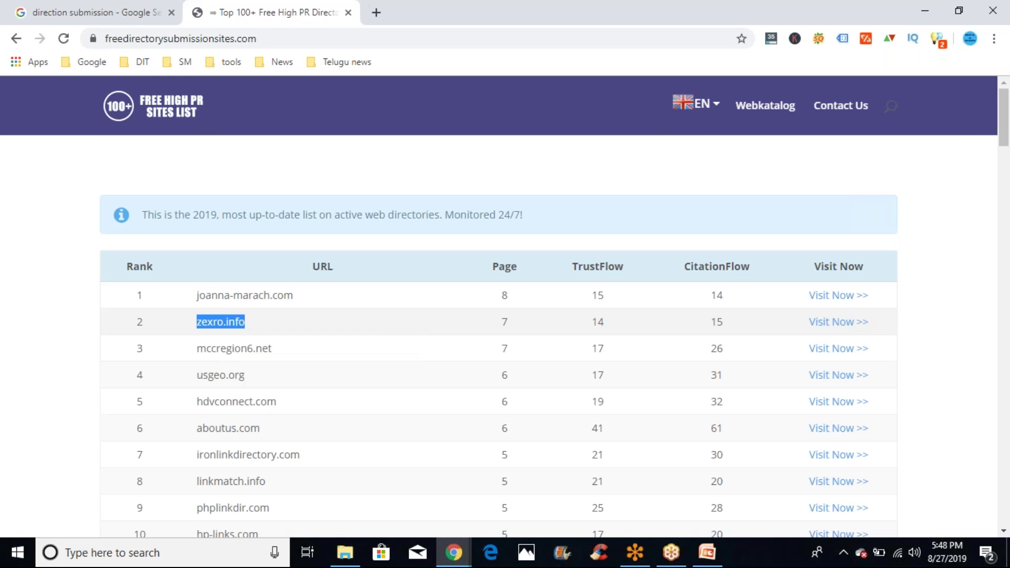
click(379, 11)
right_click(297, 38)
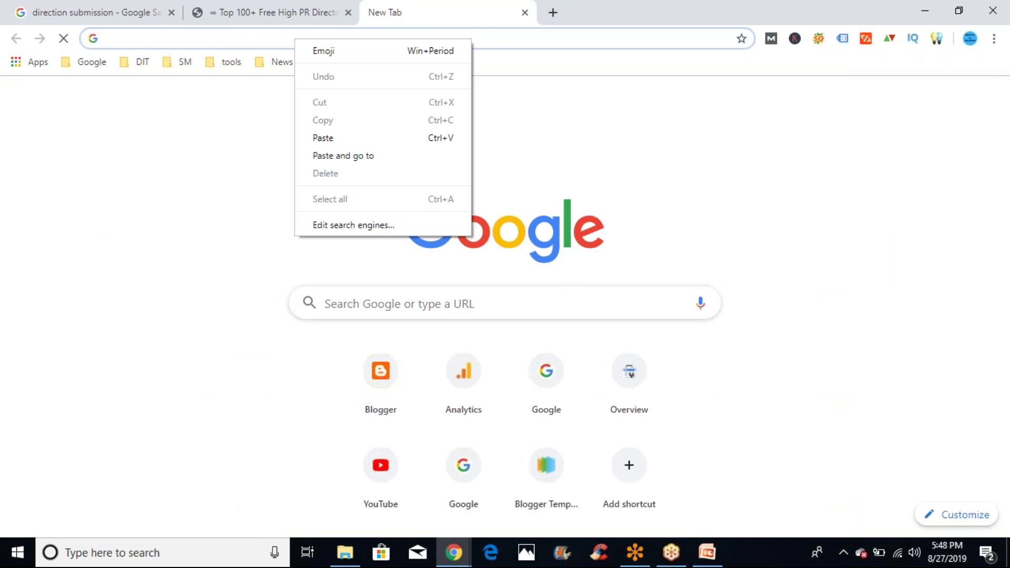
click(331, 138)
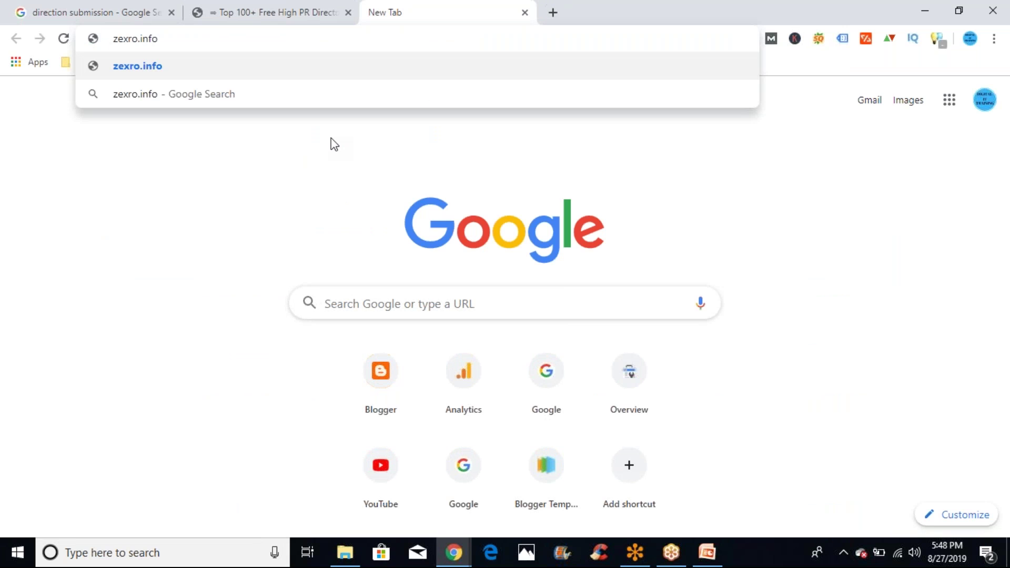
key(Return)
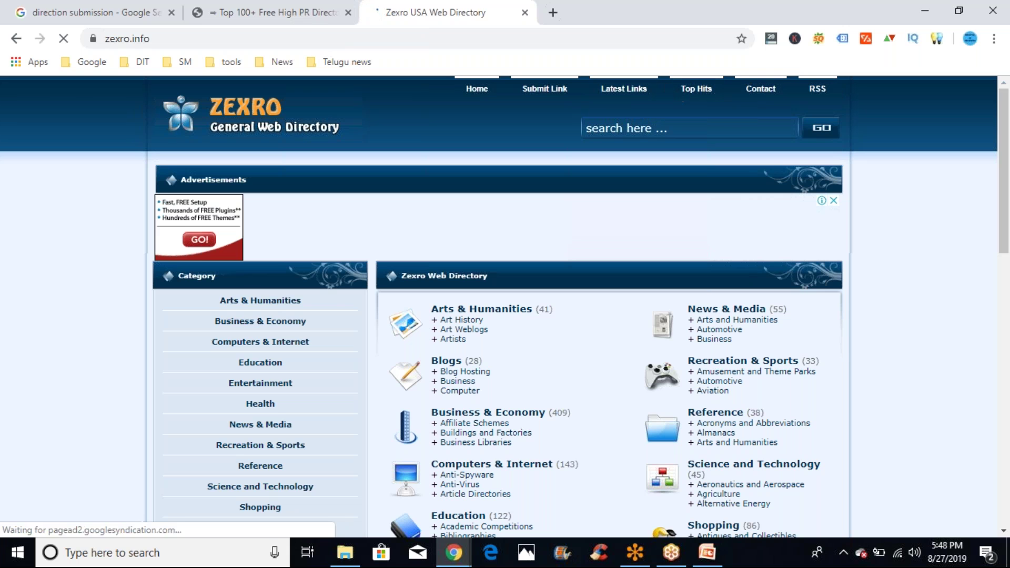
Open the Zexro directory's Submit Link form and choose the free Regular links pricing
click(533, 92)
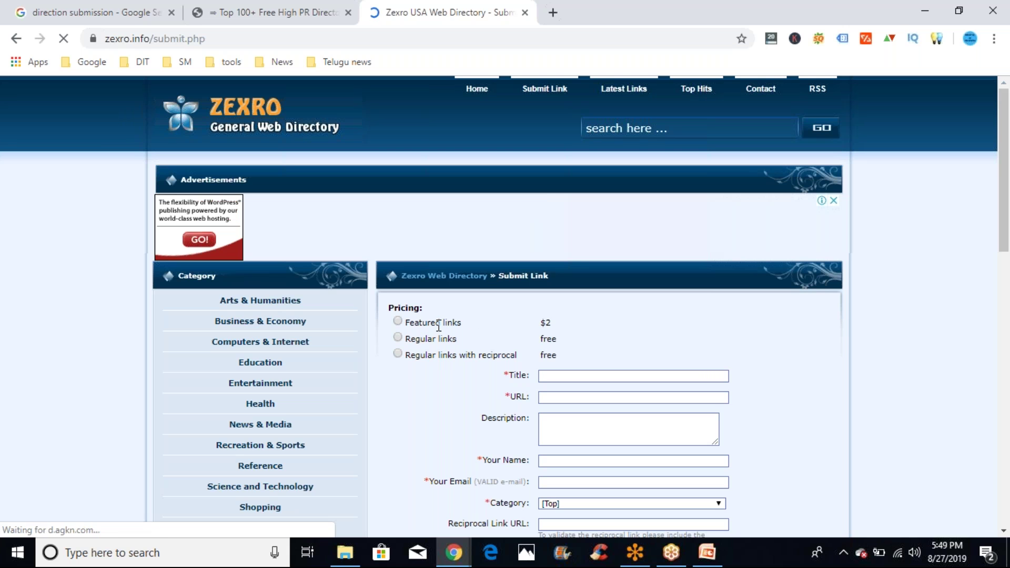
click(397, 323)
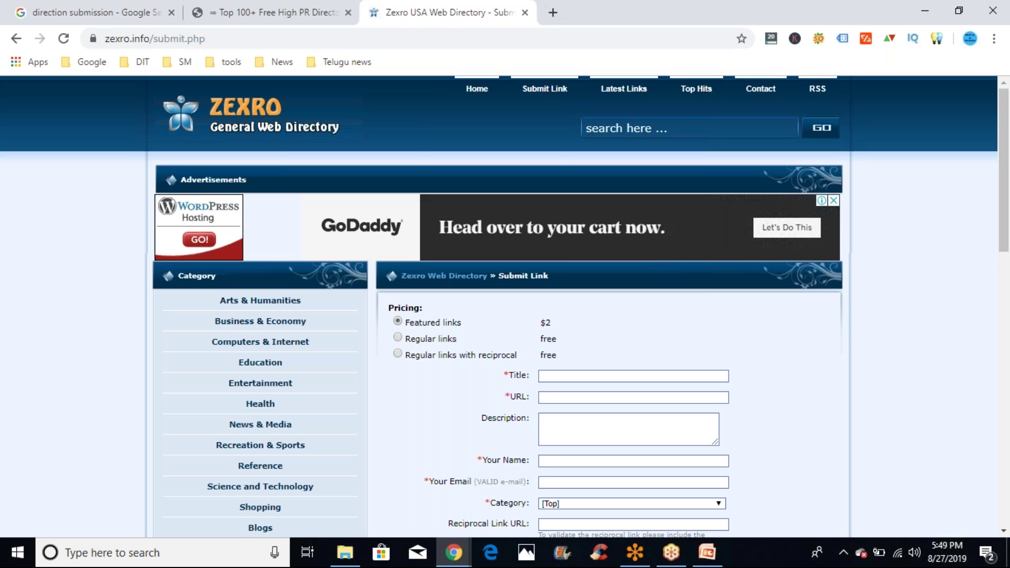
click(398, 338)
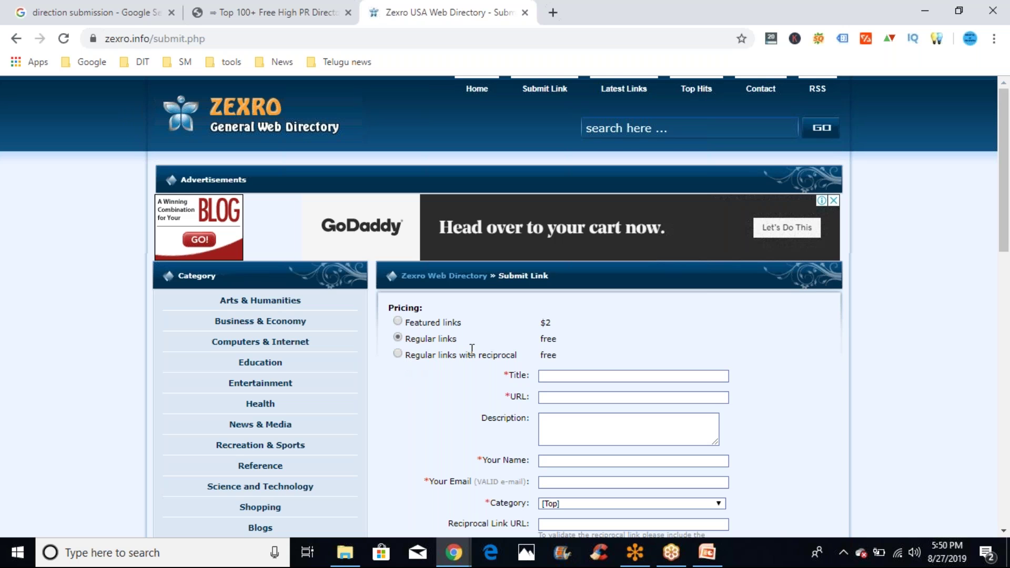
Choose the Regular links with reciprocal pricing and copy the HTML code provided for the reciprocal link
triple_click(486, 359)
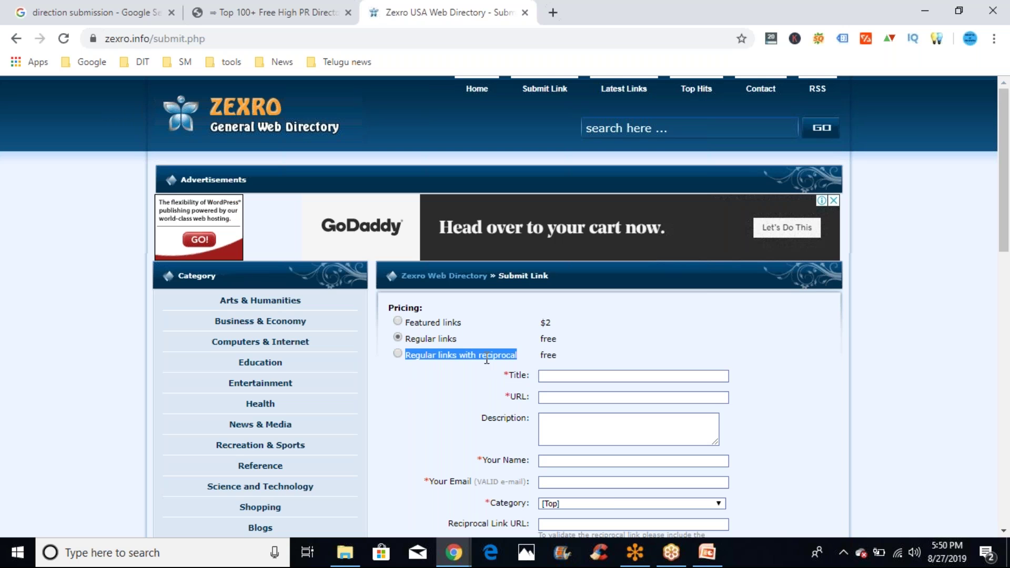
click(398, 354)
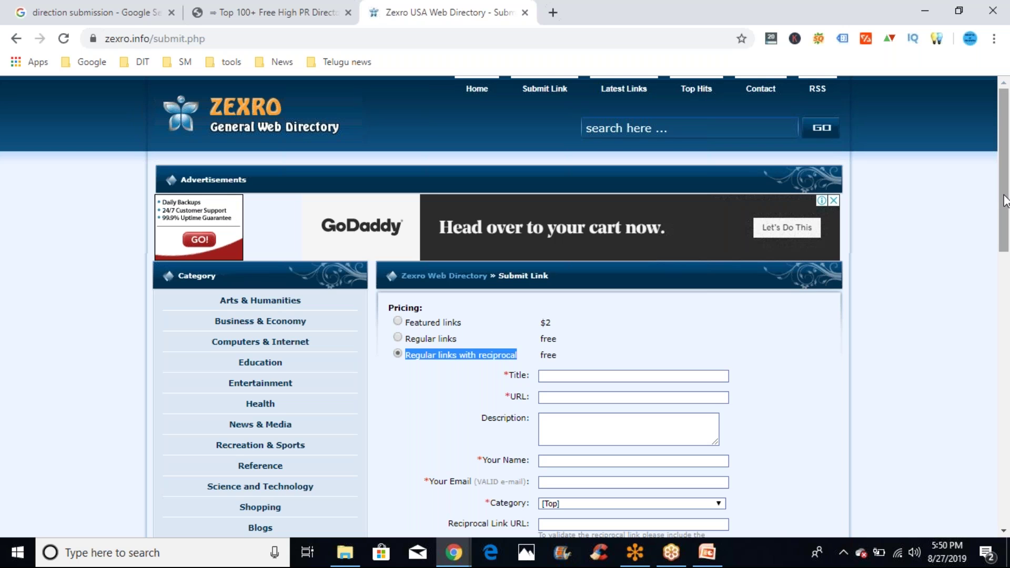
scroll(1005, 208, down, 1)
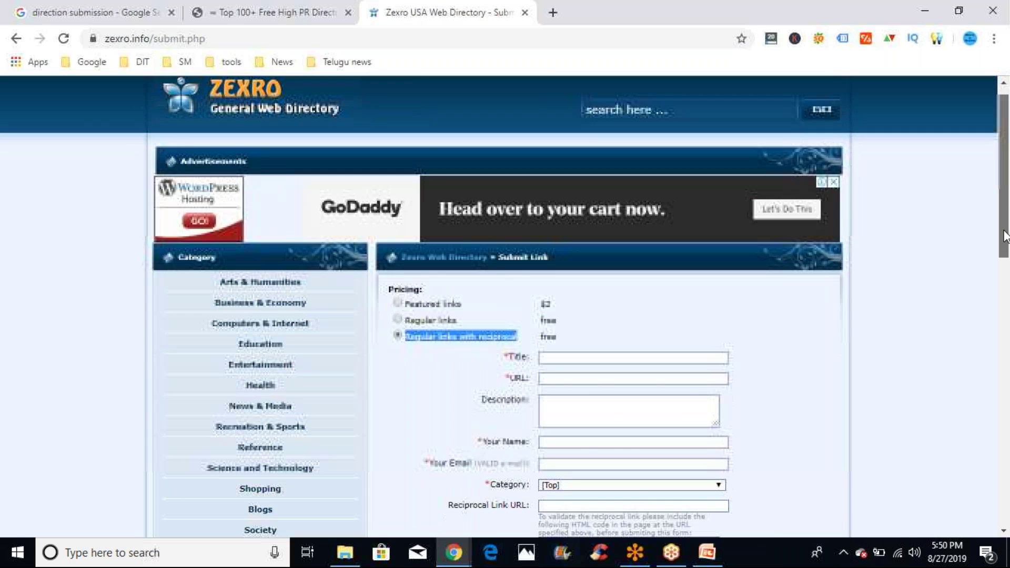
scroll(1005, 236, down, 4)
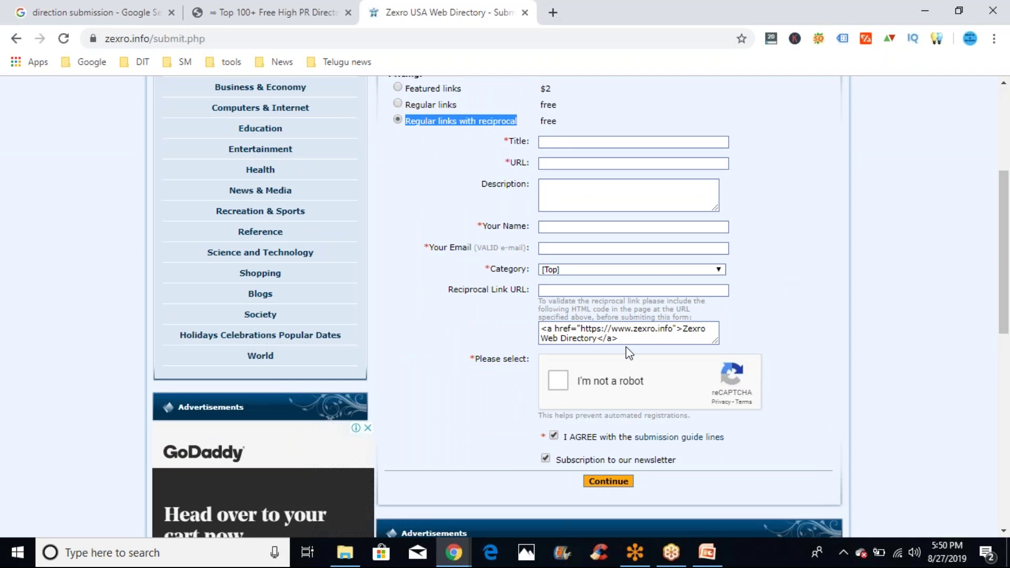
drag(620, 338, 537, 328)
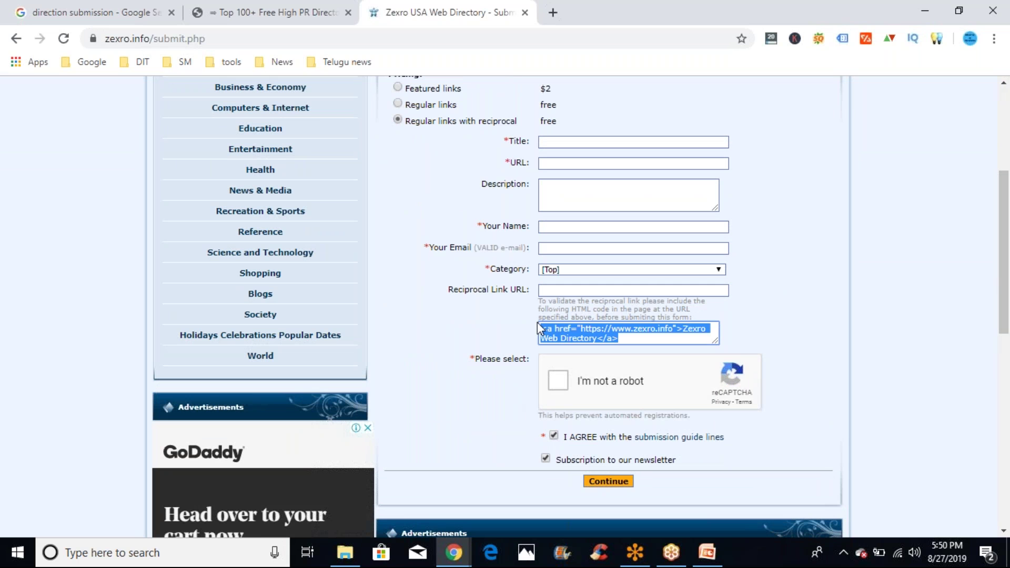
right_click(558, 332)
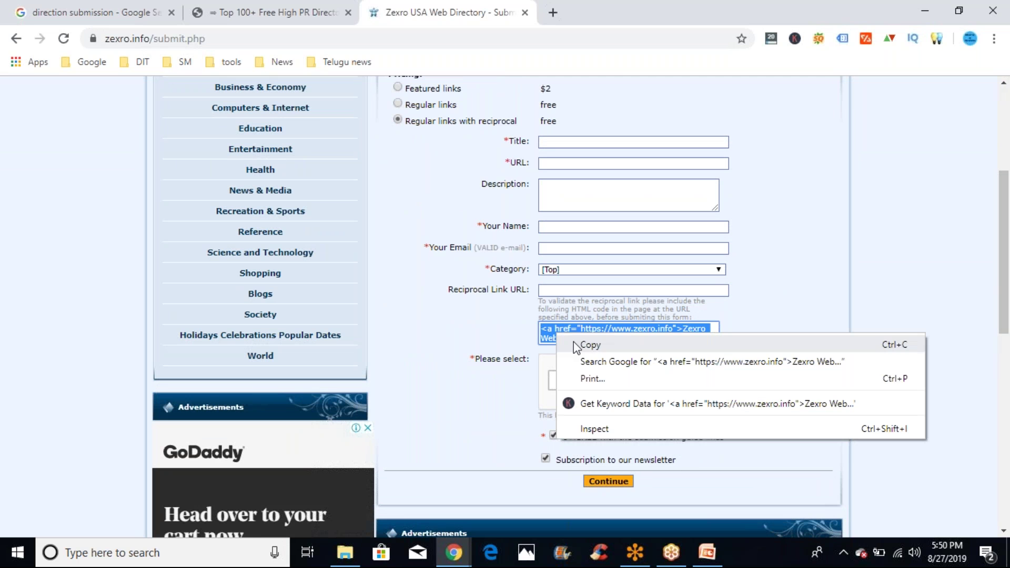
click(581, 343)
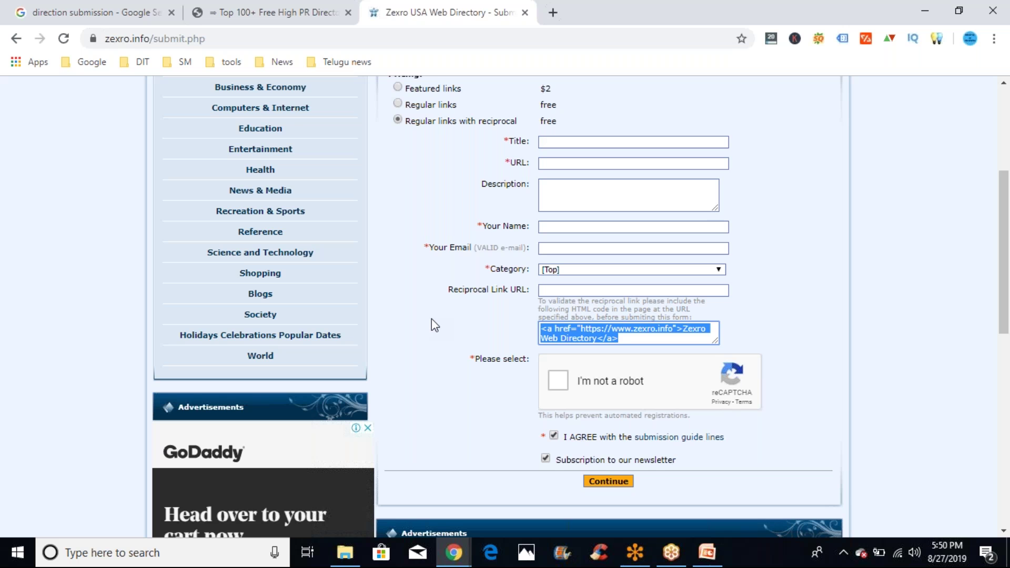
Dismiss the low disk space notification and set the submission form's pricing to Regular links
scroll(431, 319, up, 1)
scroll(938, 276, up, 1)
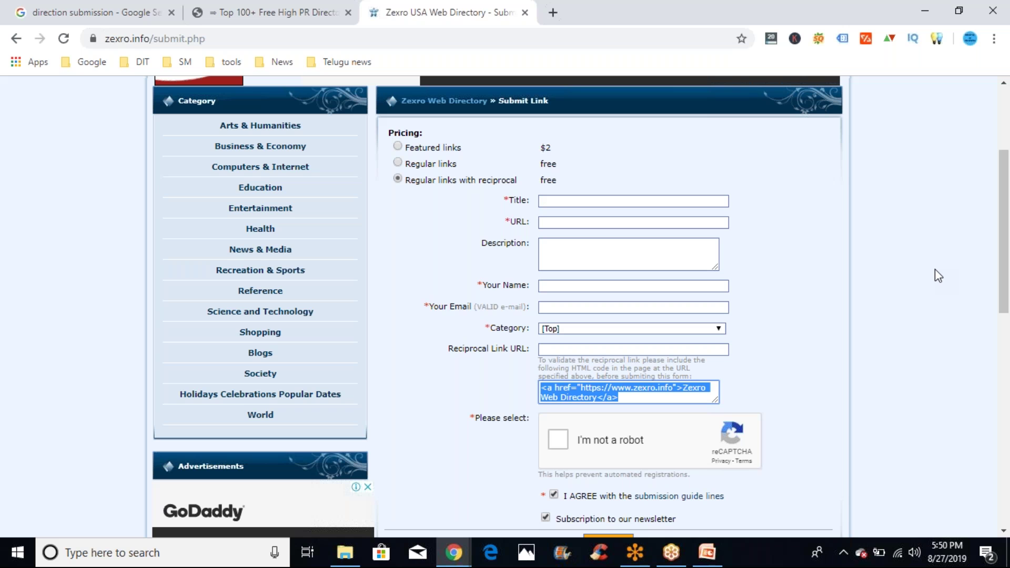
scroll(516, 288, up, 2)
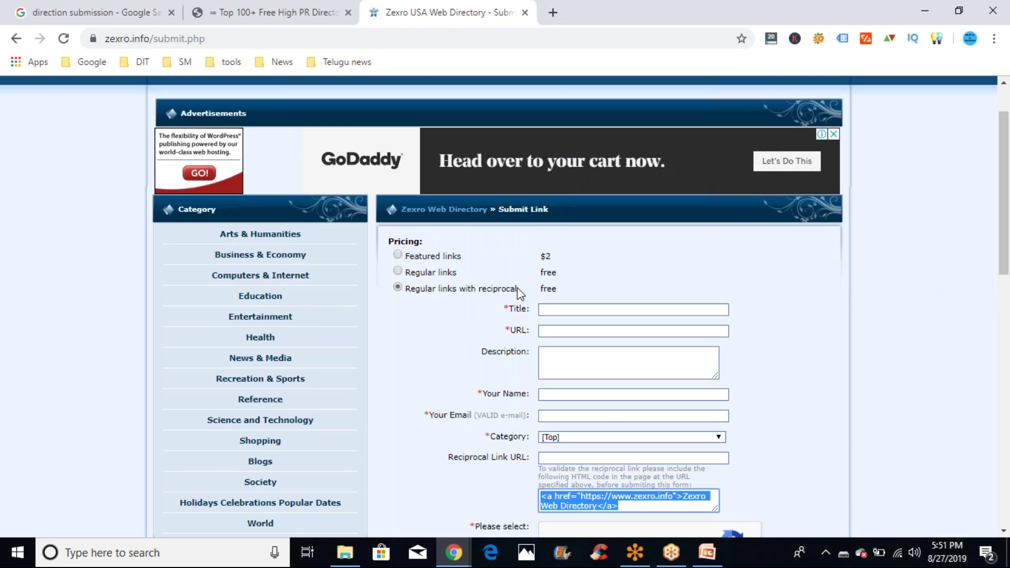
click(456, 278)
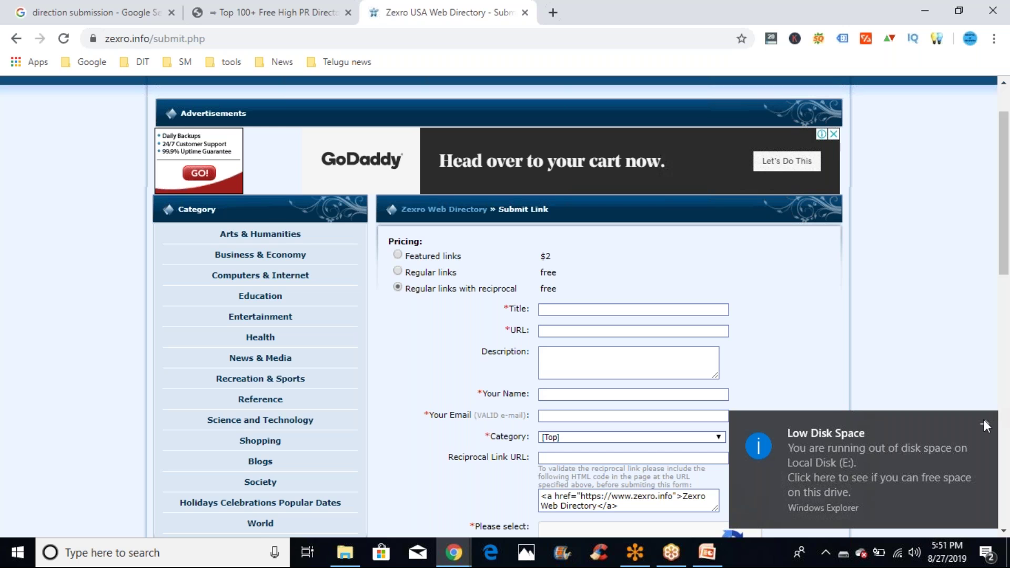
click(984, 423)
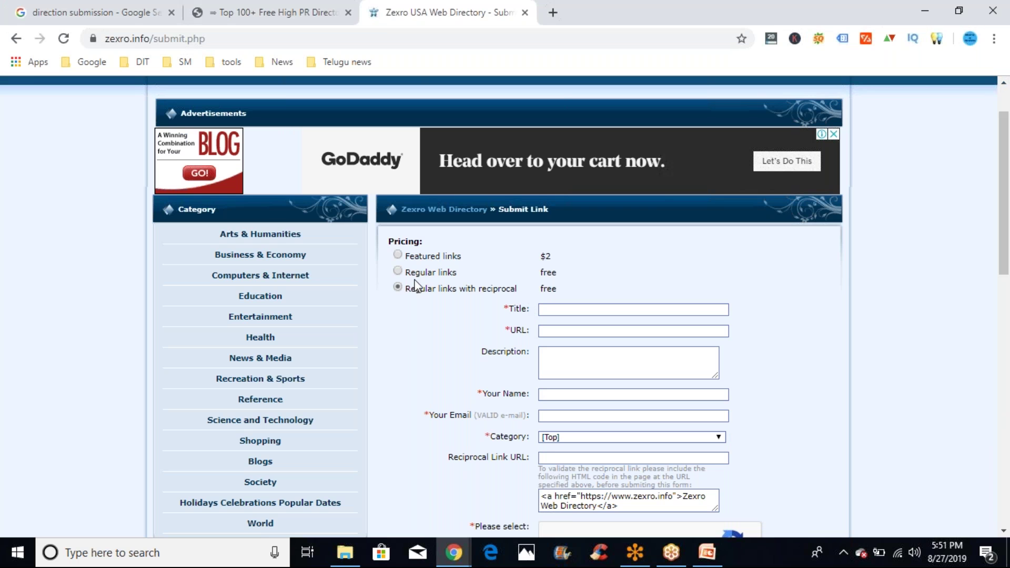
click(398, 272)
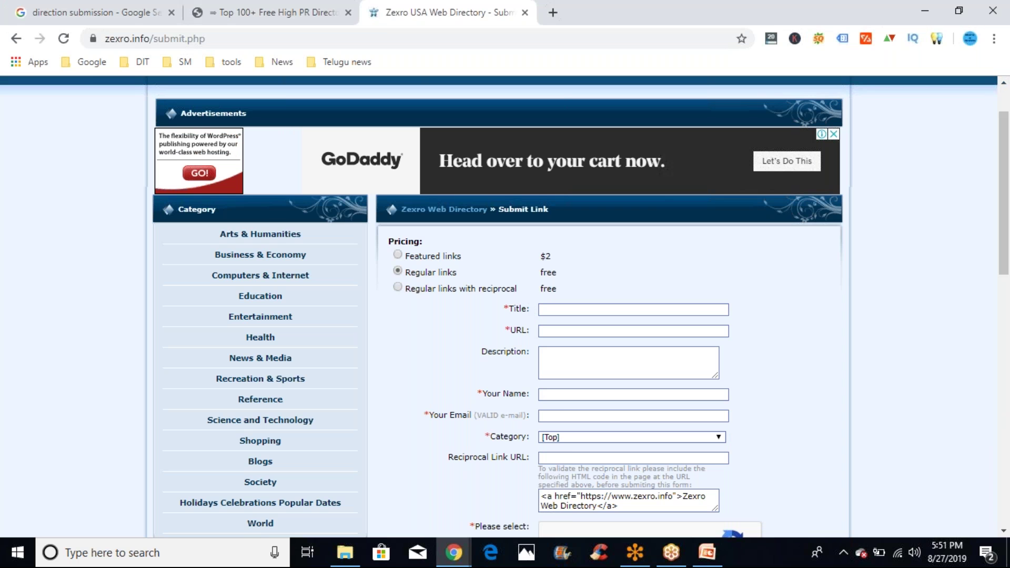
triple_click(478, 290)
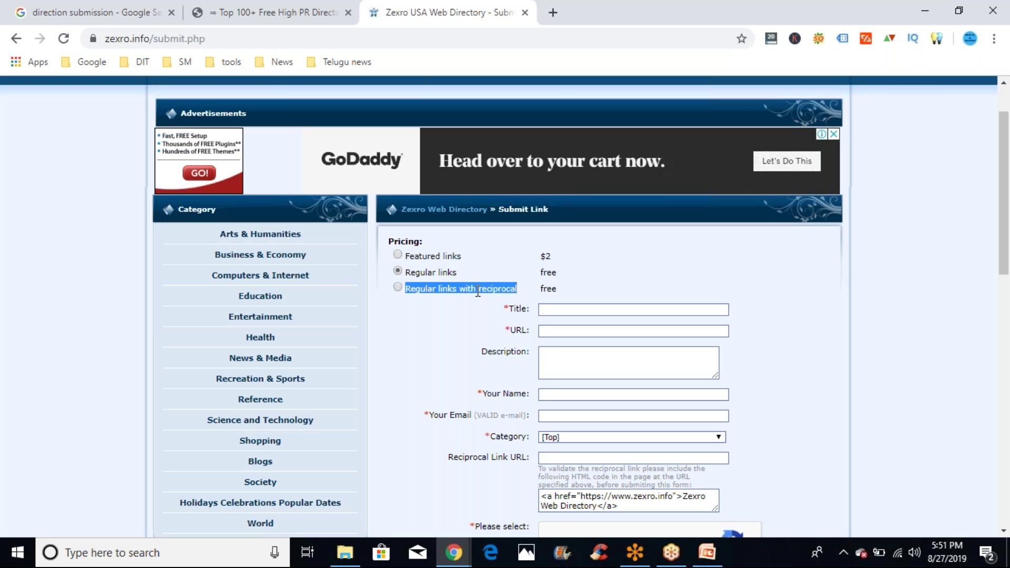
click(439, 274)
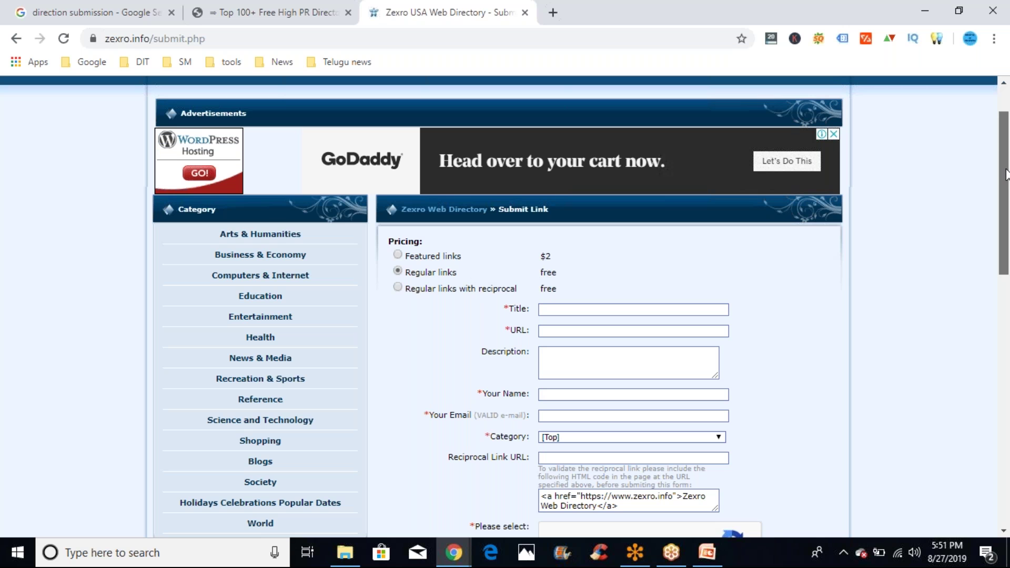
scroll(617, 219, down, 2)
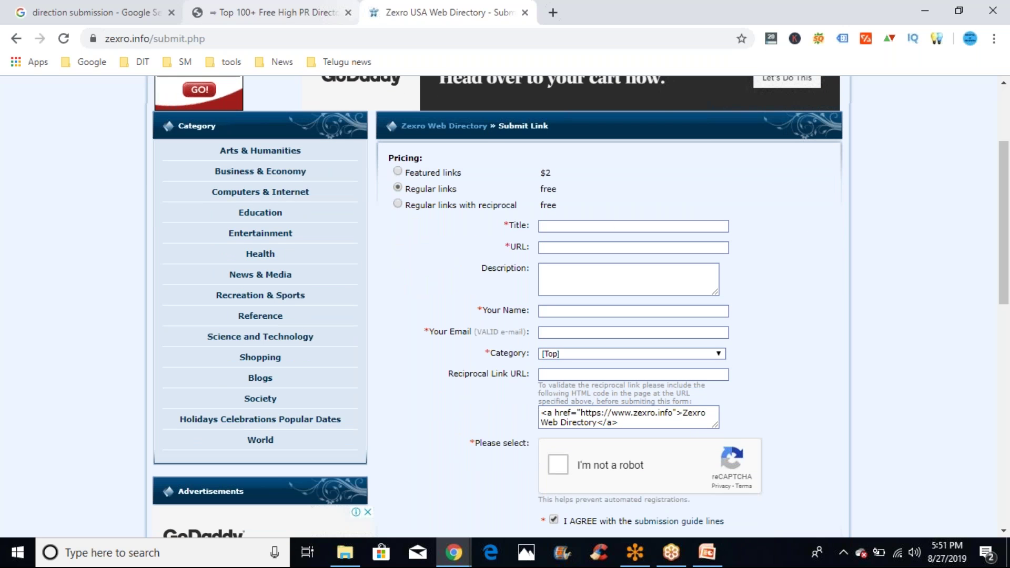
Switch to PowerPoint, open slide 20 and copy the line "Best Digital Marketing Training Institute in Hyderabad."
click(708, 554)
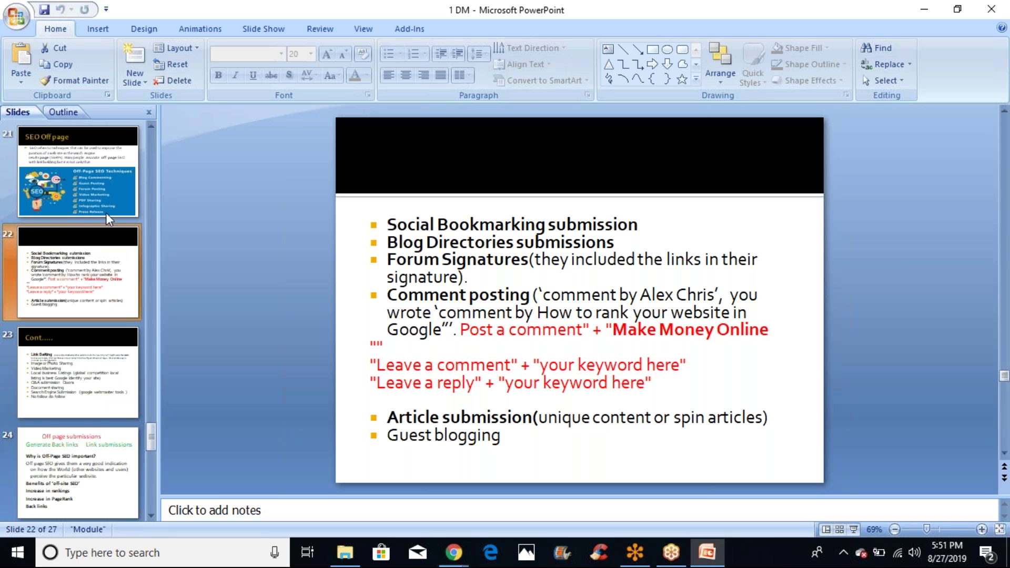
click(109, 216)
key(Up)
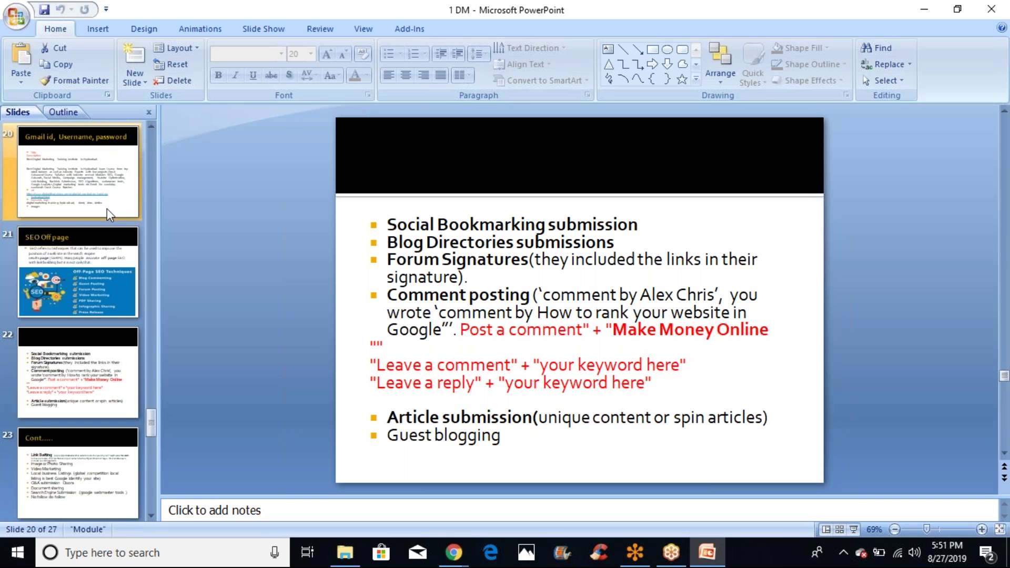
click(109, 203)
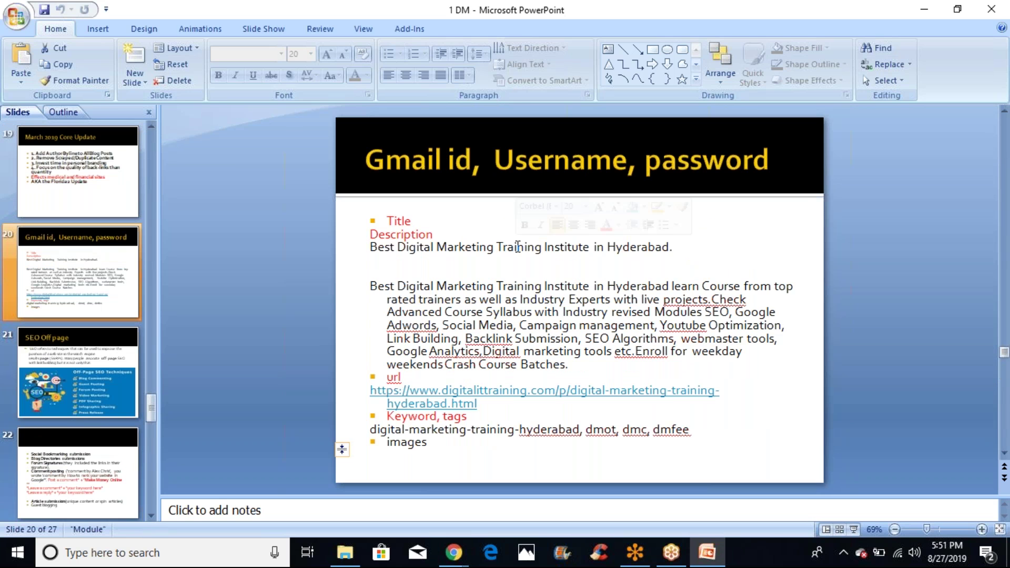
triple_click(518, 247)
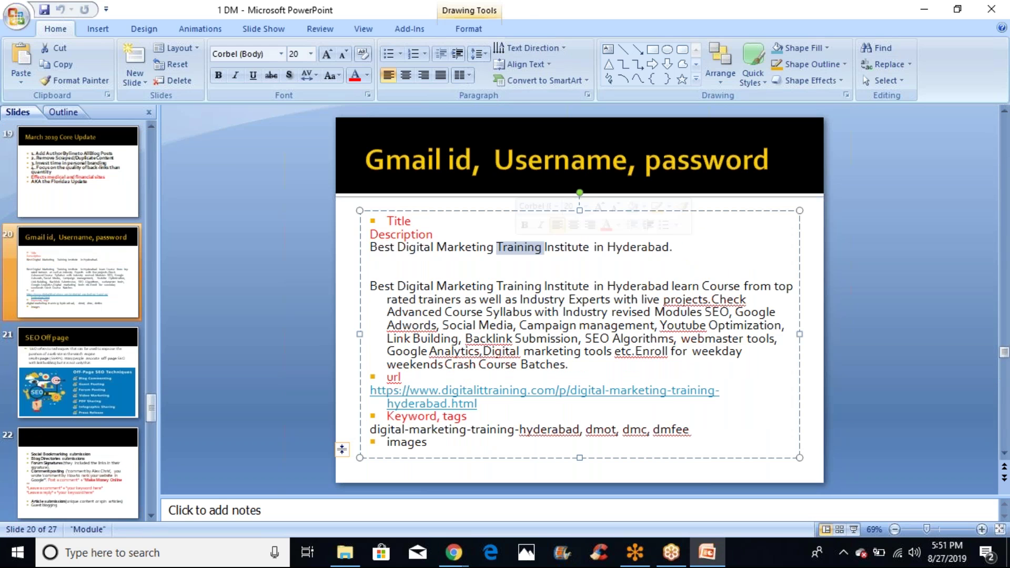
right_click(519, 248)
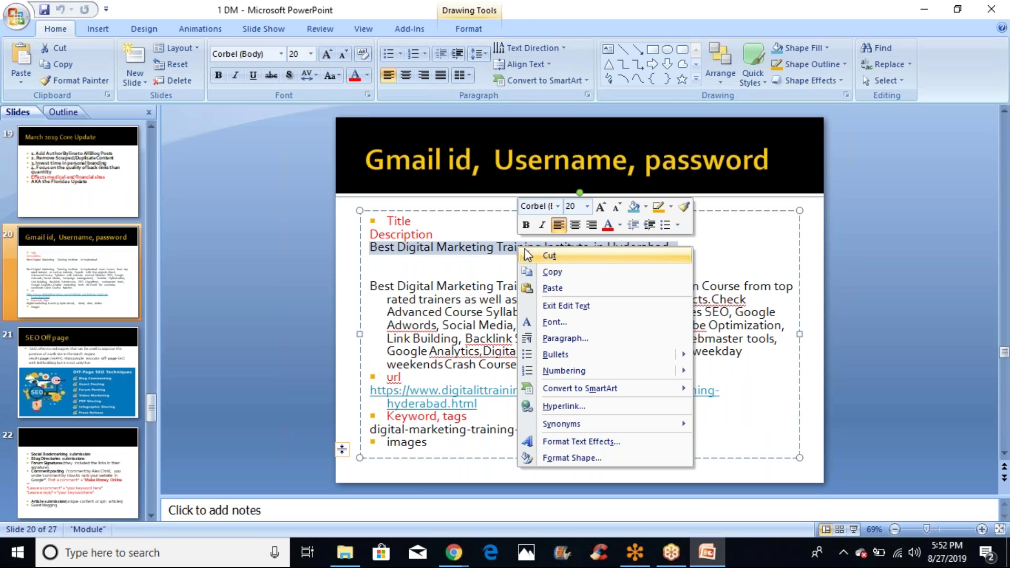
click(550, 272)
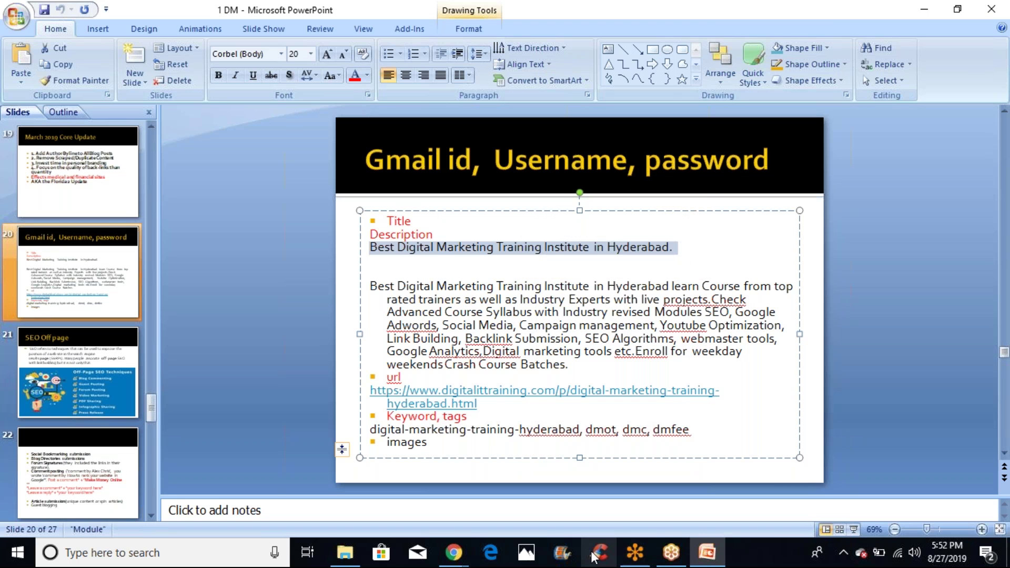
Back in Chrome's Zexro form, paste the copied line as the Title and fill the URL with the digitalittraining.com digital marketing page address
click(455, 552)
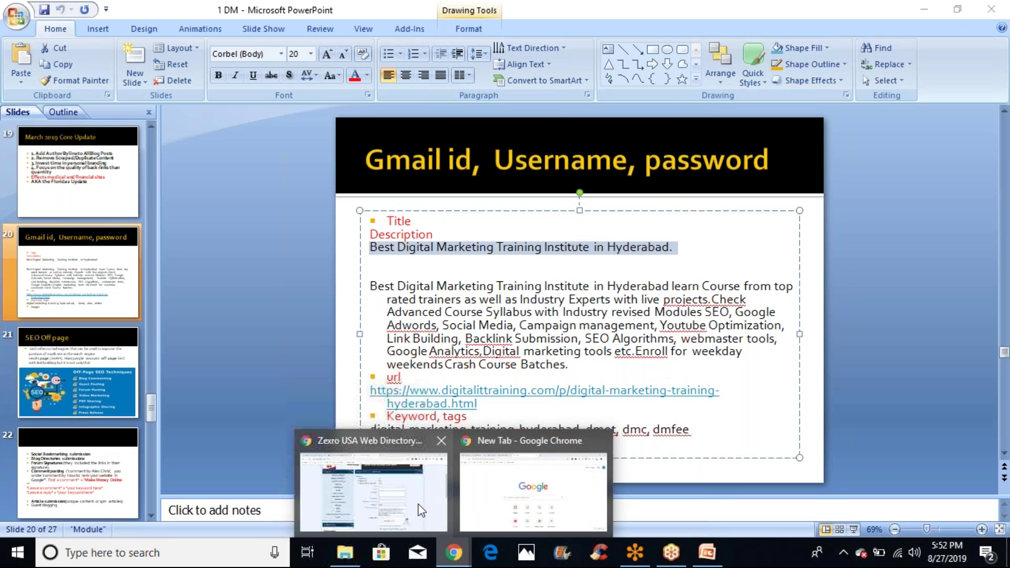
click(418, 510)
click(561, 224)
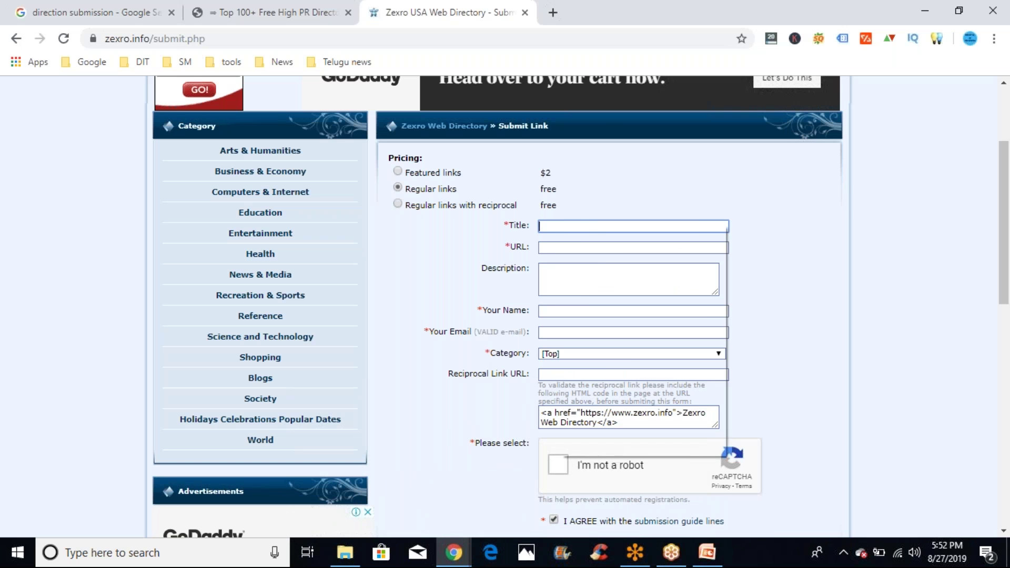
right_click(561, 226)
click(590, 342)
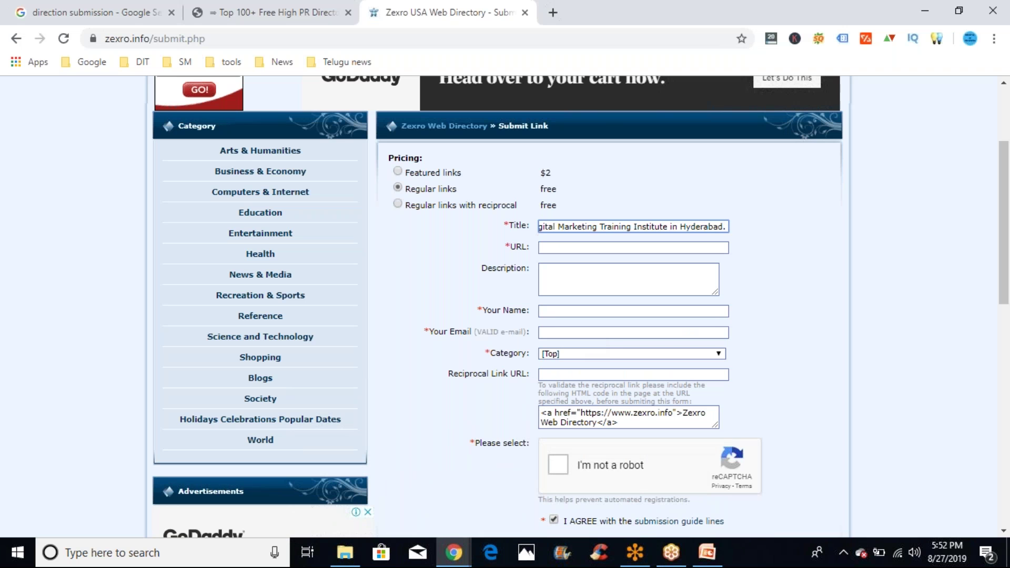
click(570, 247)
click(572, 273)
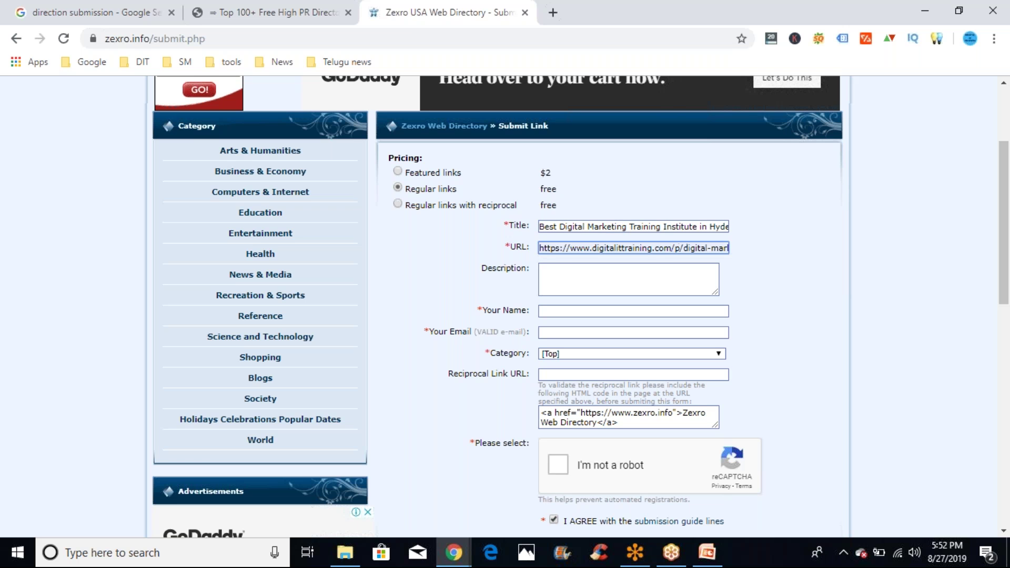
Return to the PowerPoint slide and copy the full description paragraph about the training institute's courses for the form's Description field
click(571, 275)
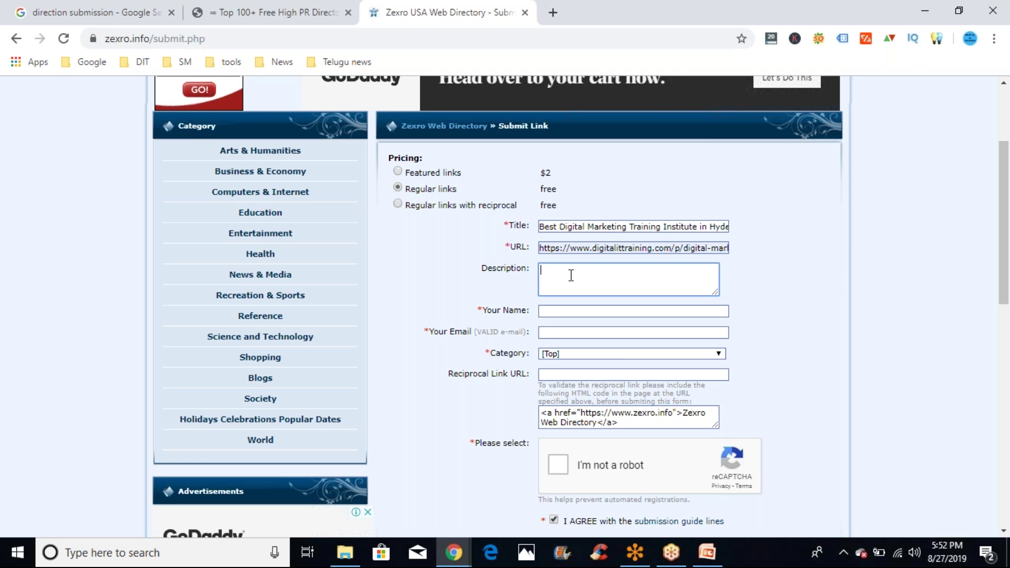
click(703, 554)
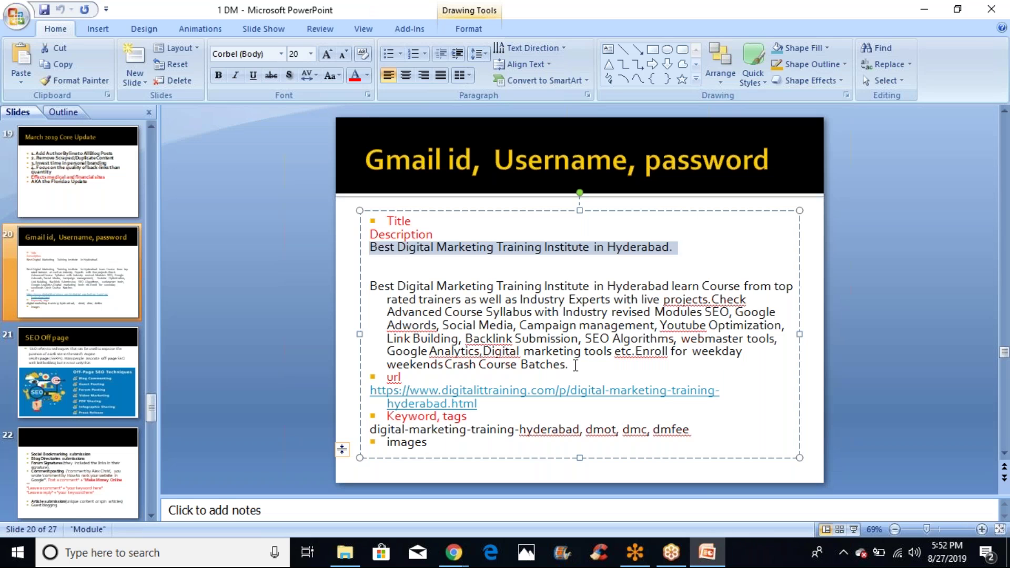
drag(572, 365, 375, 289)
double_click(376, 289)
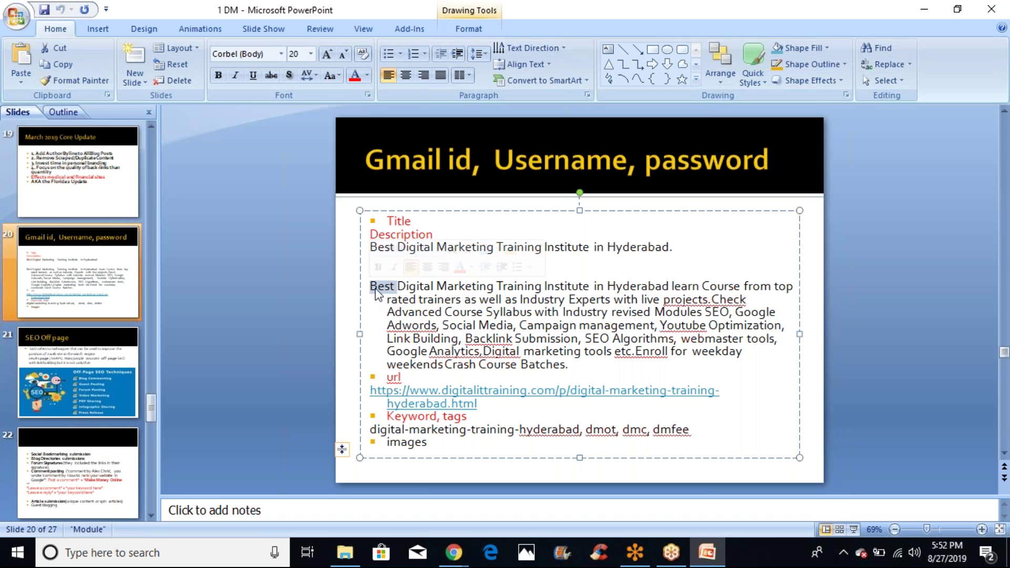
drag(574, 366, 370, 285)
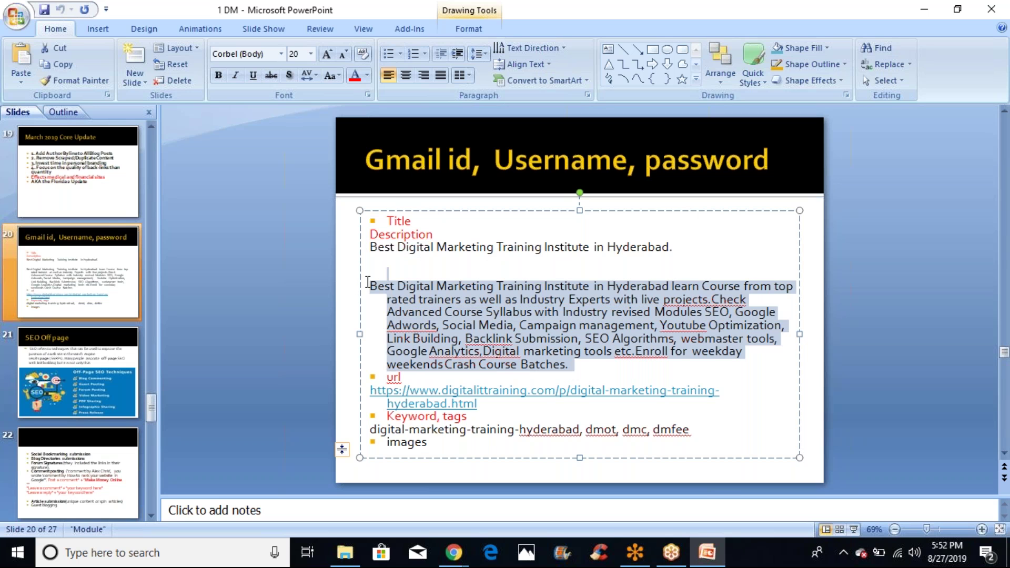
right_click(423, 292)
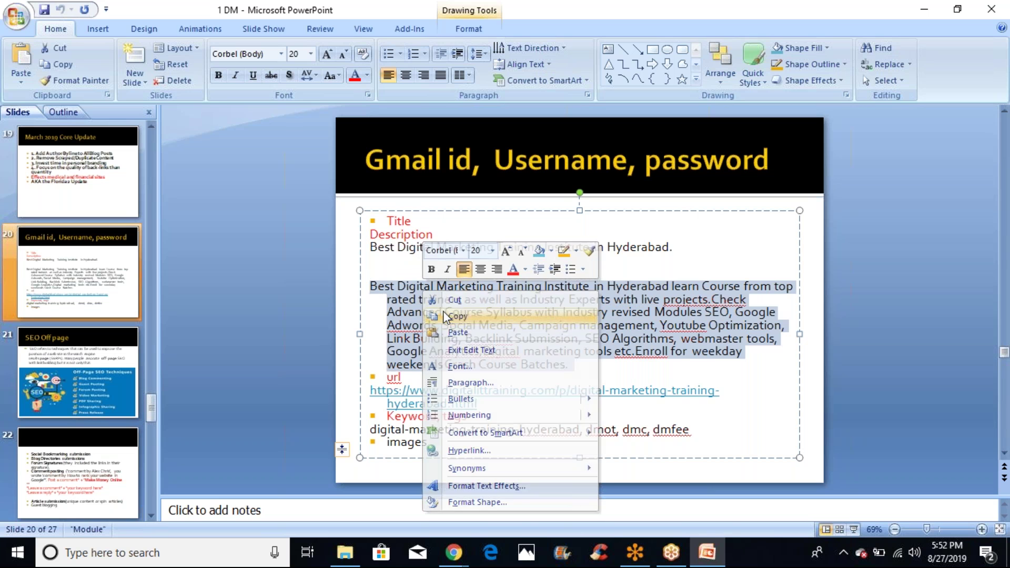
click(453, 316)
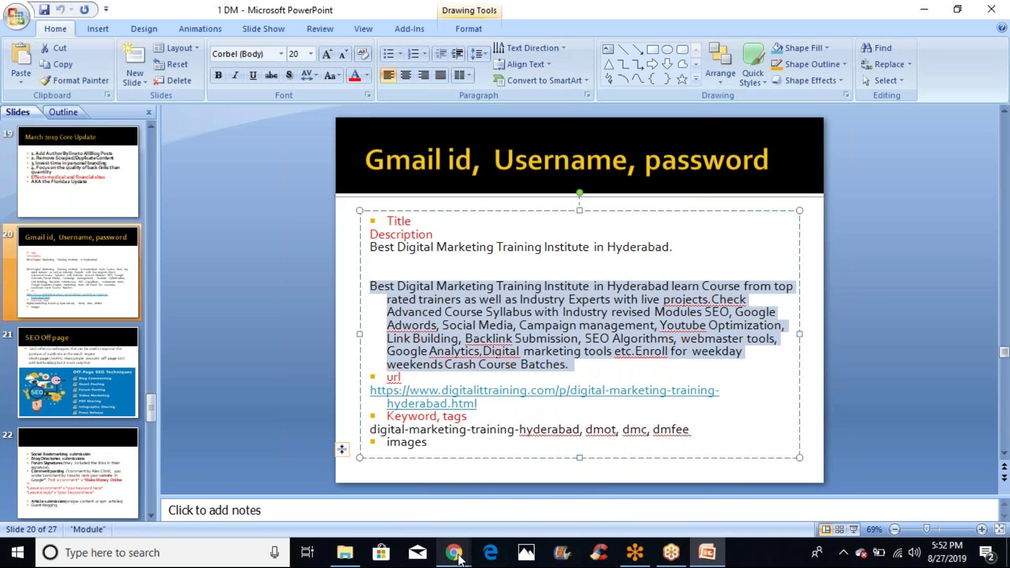
Switch to the Zexro form in Chrome and paste the copied paragraph into the Description field
mouse_move(452, 557)
click(368, 518)
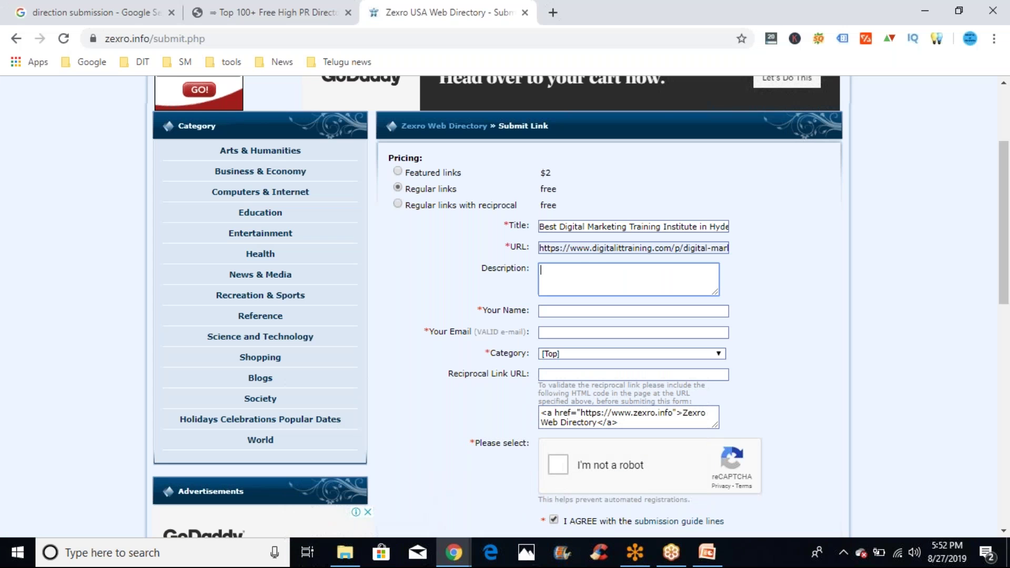
right_click(584, 268)
click(613, 384)
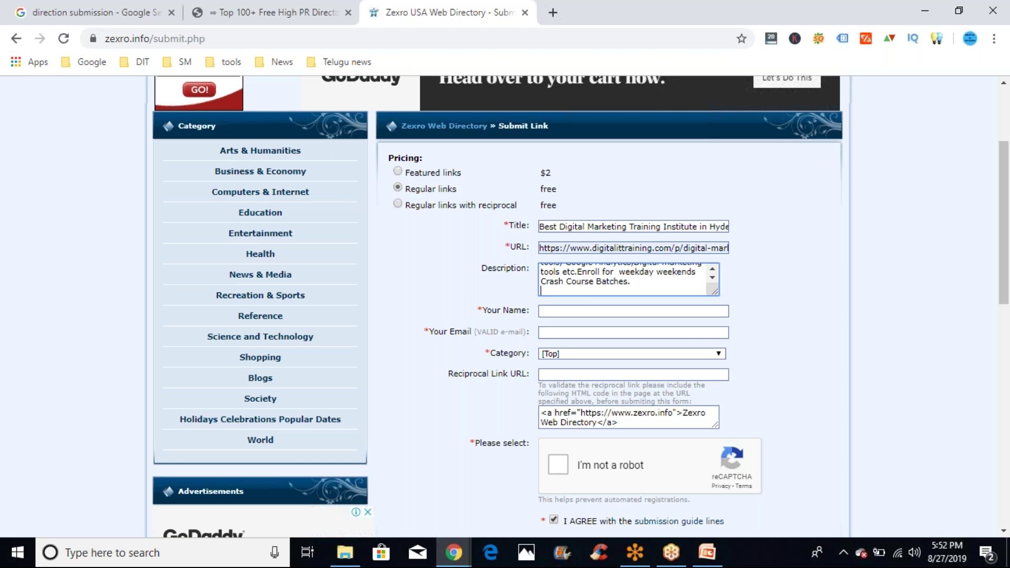
Fill in the submitter's name and e-mail address from the saved form suggestions
click(542, 311)
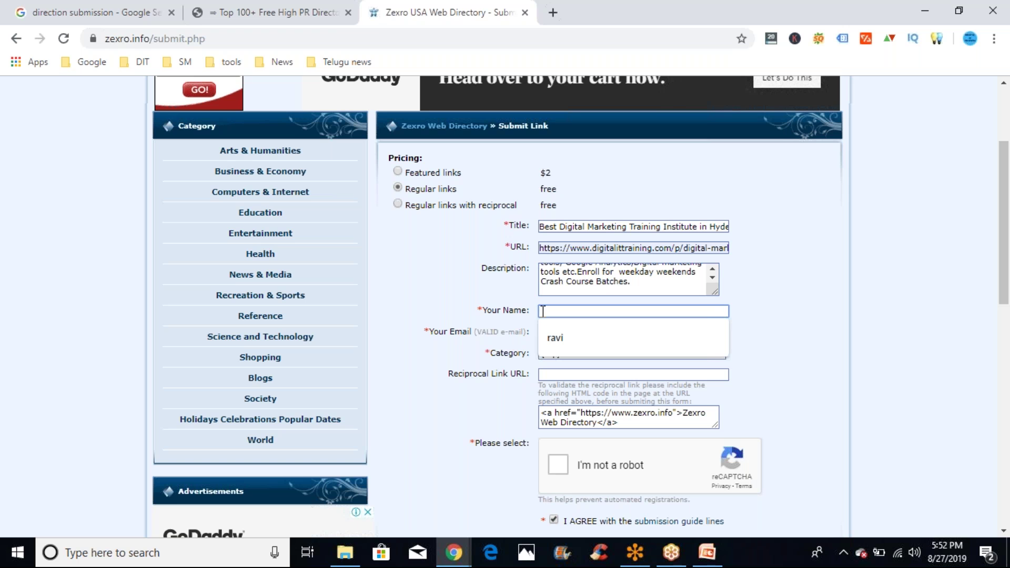
click(551, 338)
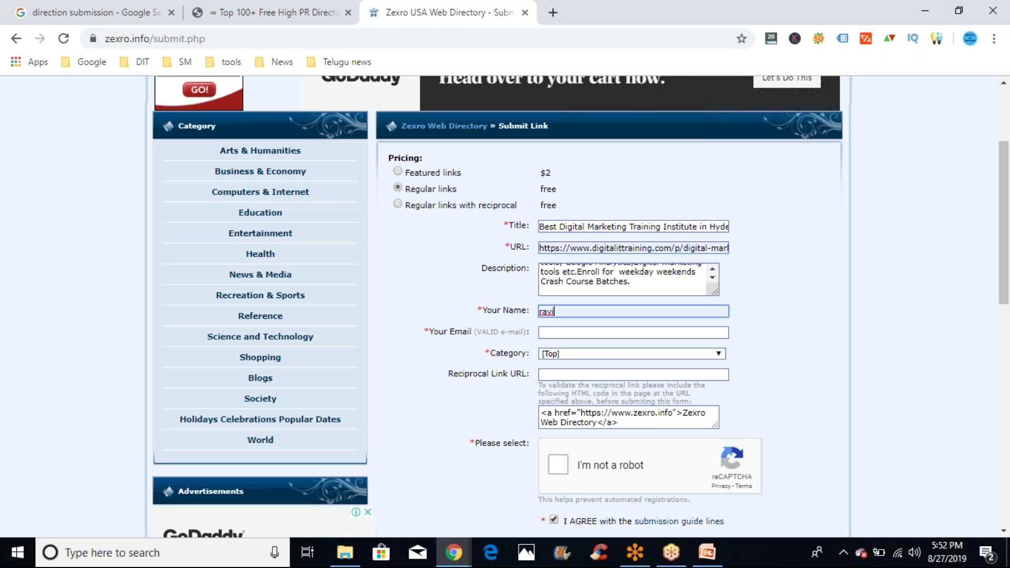
click(552, 332)
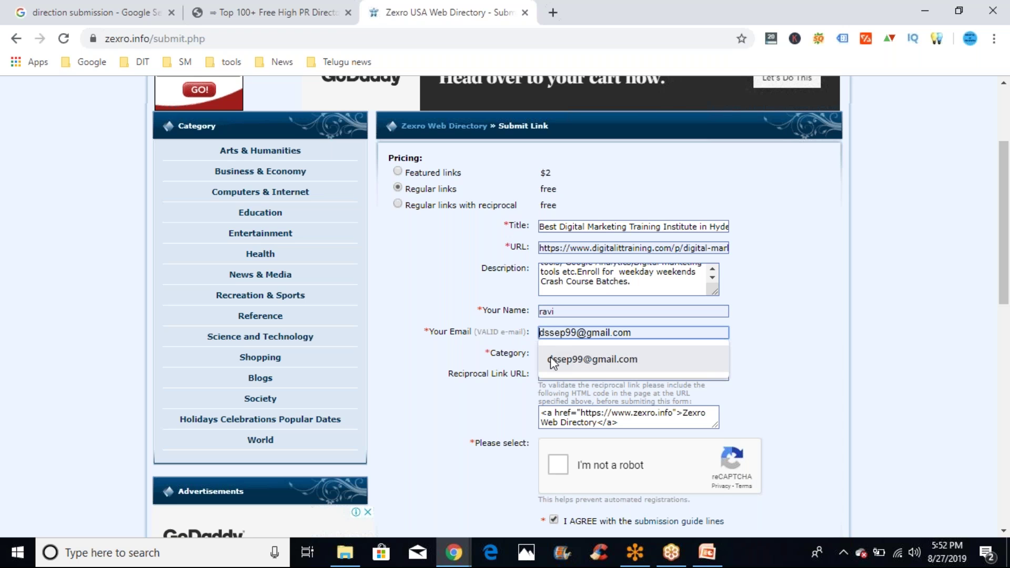
click(553, 358)
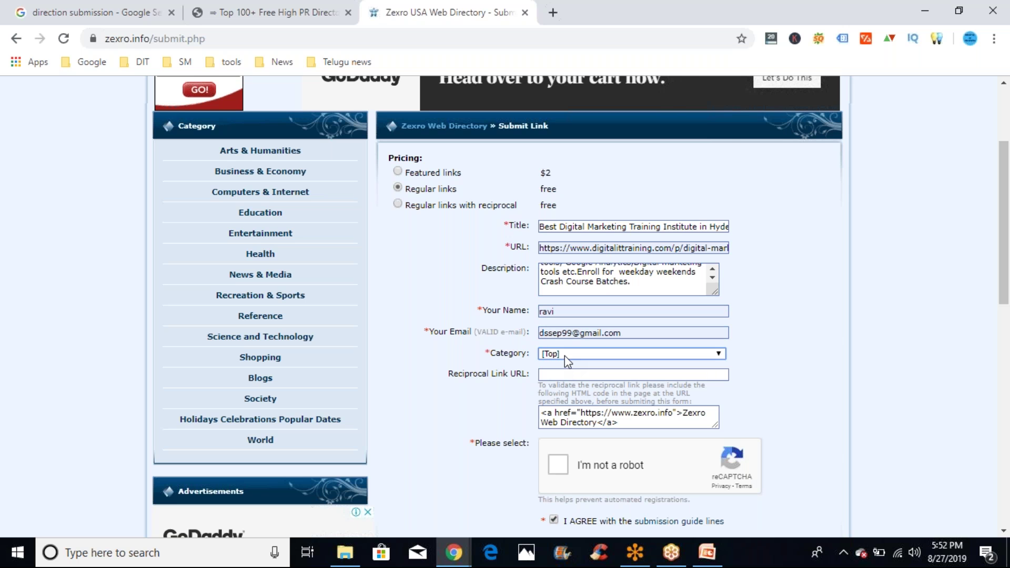
Set the link's category to Sport under Article Directories in Computers & Internet
click(687, 354)
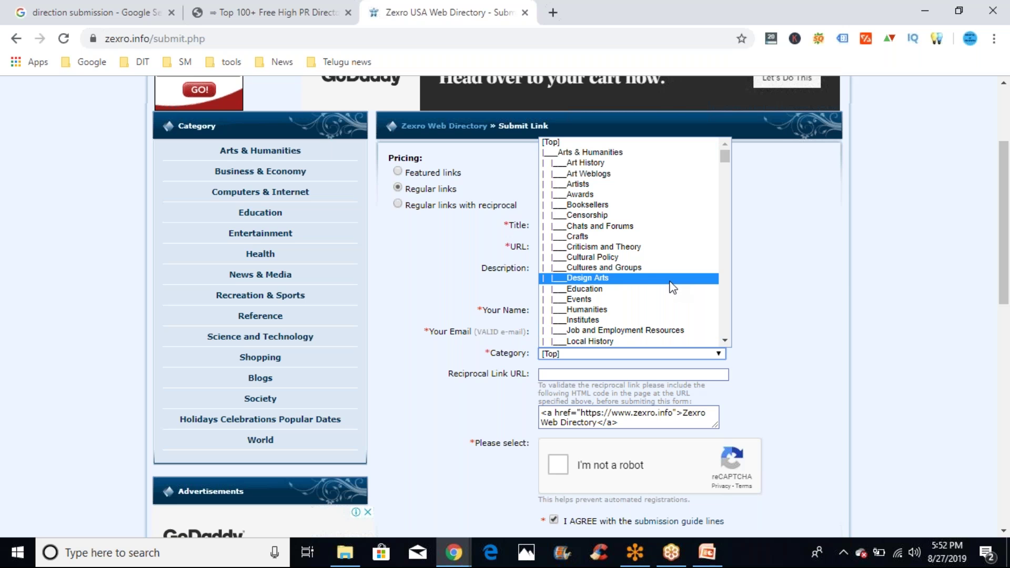
drag(725, 156, 729, 154)
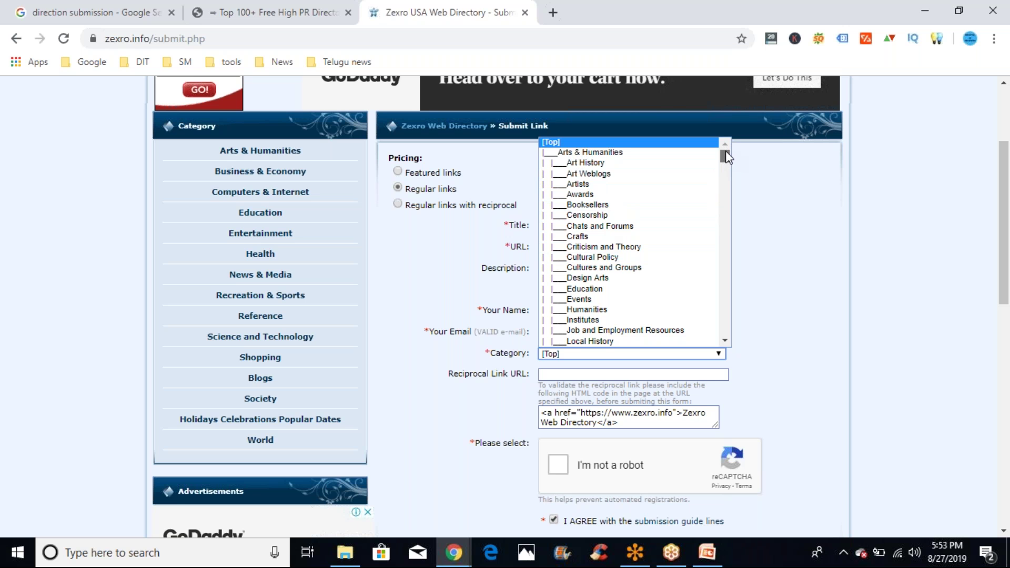
drag(726, 157, 728, 186)
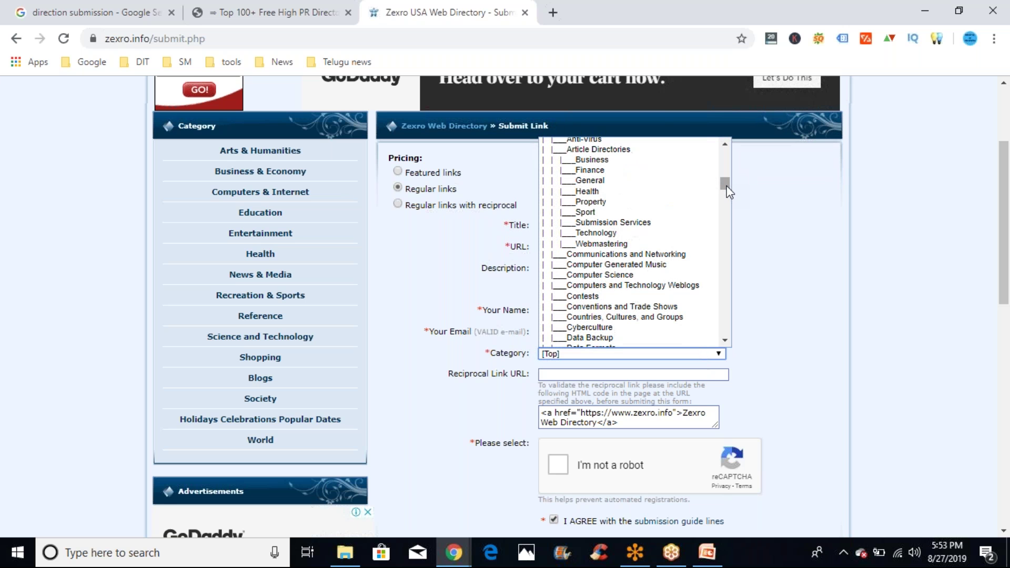
click(673, 213)
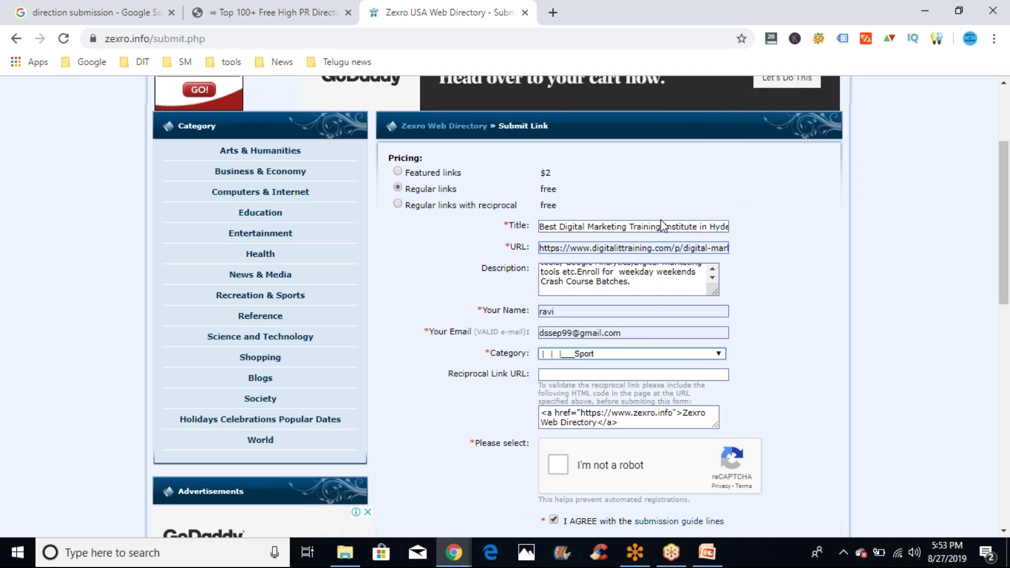
Browse the Computers & Internet categories and set the link's category to Automotive under Discussion Forums
click(627, 356)
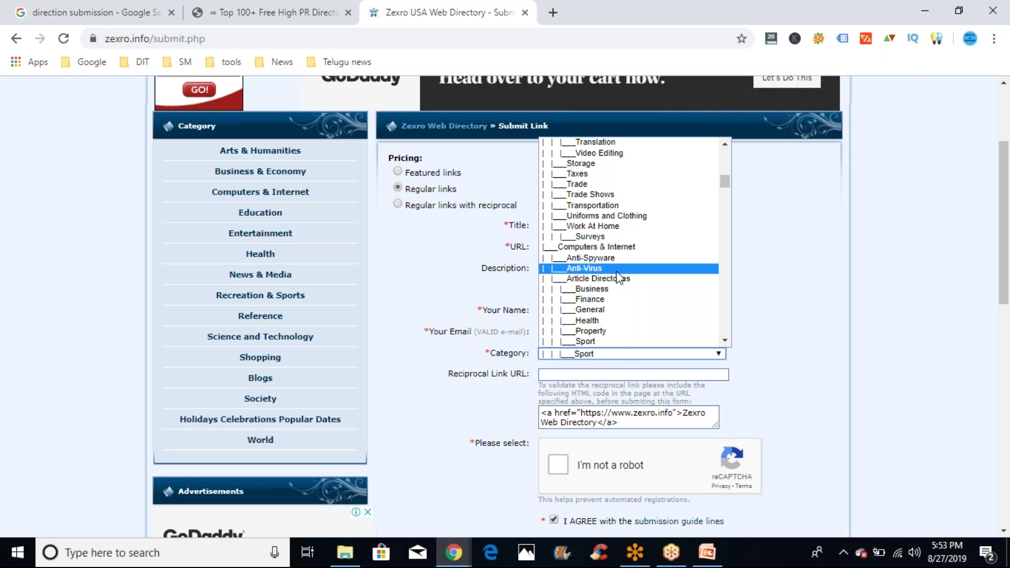
key(Down)
key(Down)
key(Down)
key(Down)
key(Down)
key(Down)
key(Down)
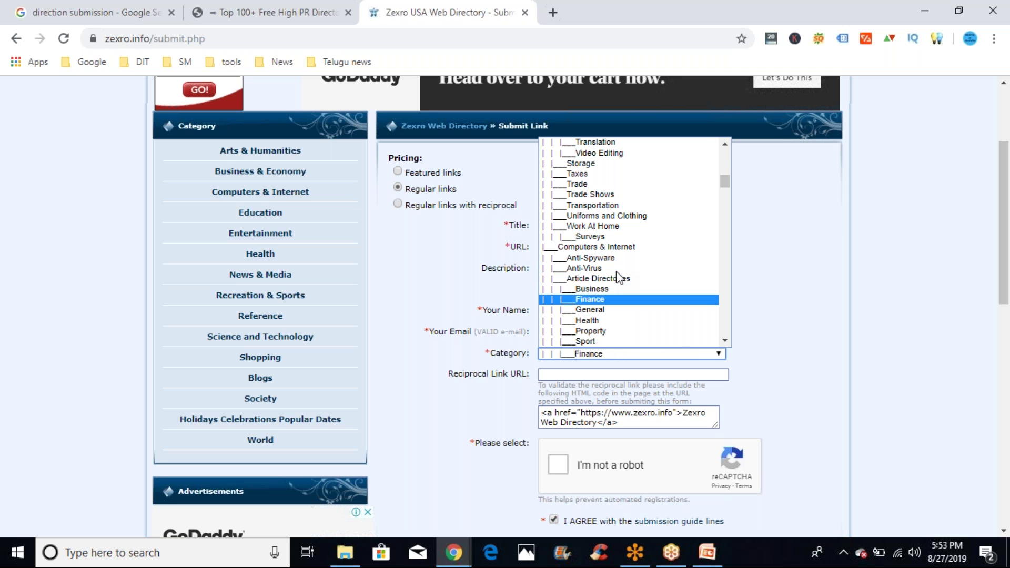
scroll(617, 277, down, 1)
key(Down)
key(Down)
key(Down)
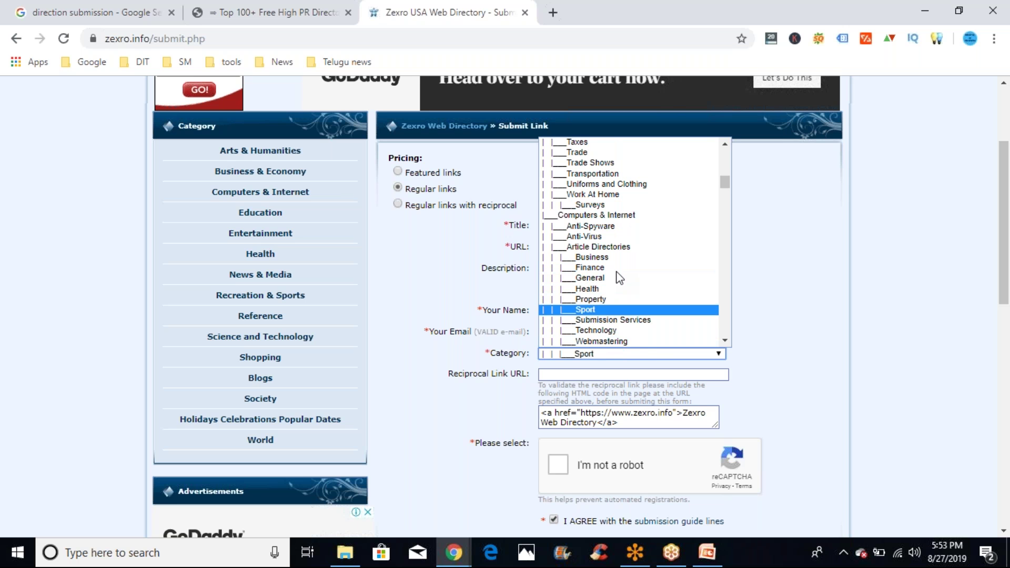
key(Down)
key(Down)
key(Down)
key(Down)
key(Down)
key(Down)
key(Down)
key(Down)
key(Down)
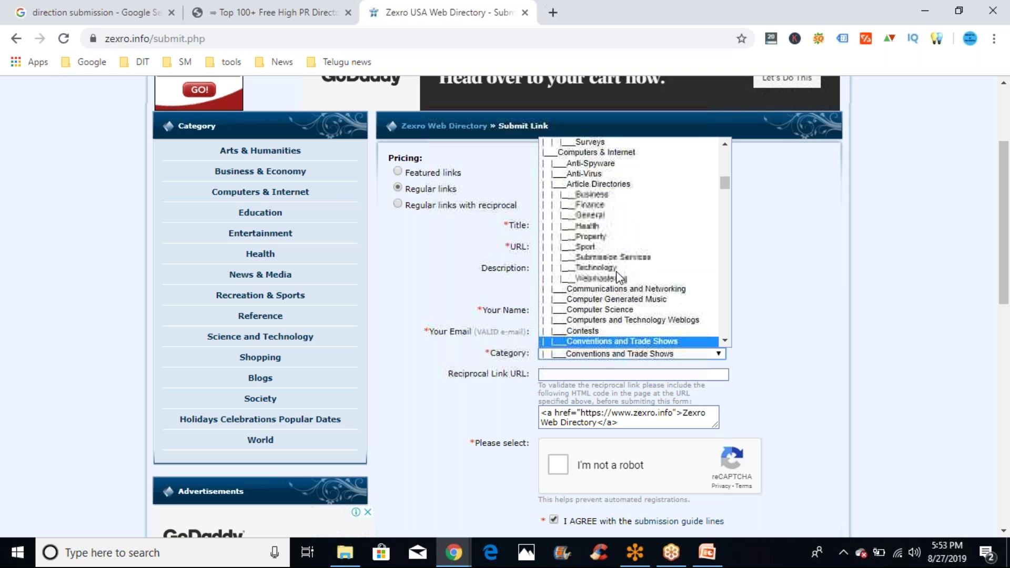
key(Up)
key(Up)
key(Up)
key(Up)
key(Up)
key(Down)
key(Down)
key(Down)
key(Down)
key(Up)
key(Up)
key(Up)
key(Up)
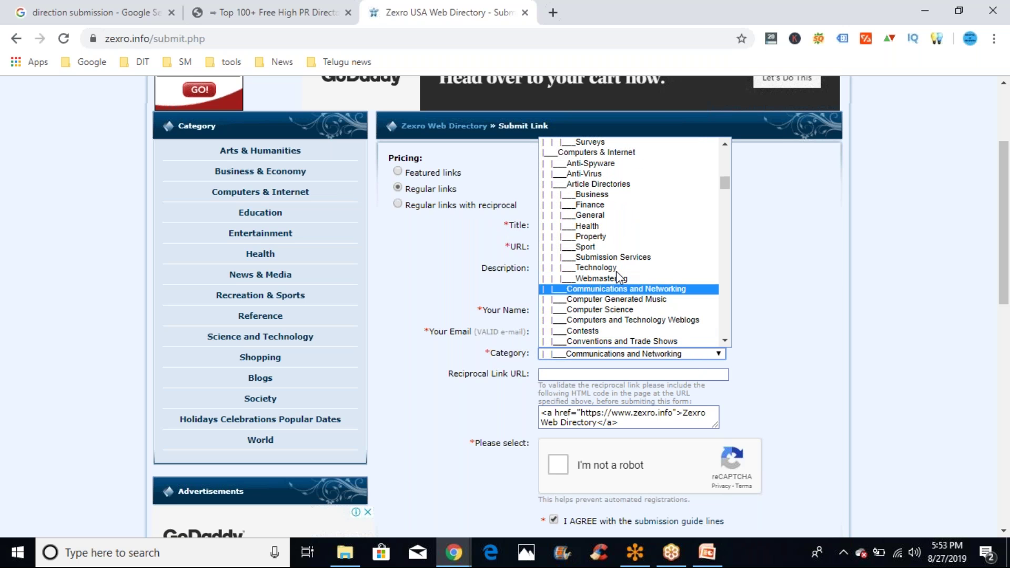
key(Up)
key(Up)
key(Up)
key(Up)
key(Up)
key(Up)
key(Up)
key(Up)
key(Up)
key(Up)
key(Up)
scroll(619, 276, up, 1)
key(Up)
key(Up)
key(Up)
key(Up)
key(Up)
key(Up)
key(Up)
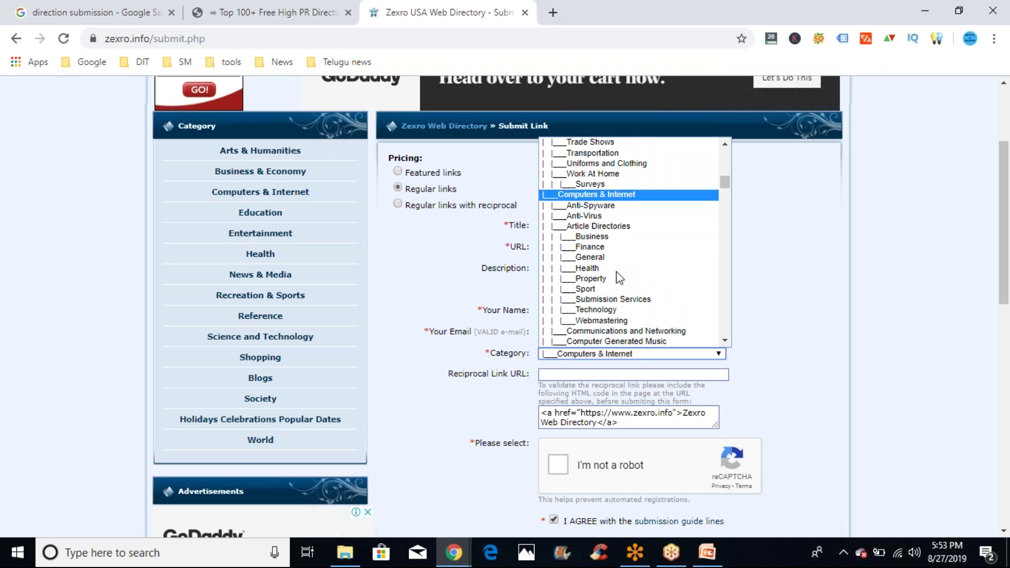
key(Down)
key(Down)
key(Down)
key(Down)
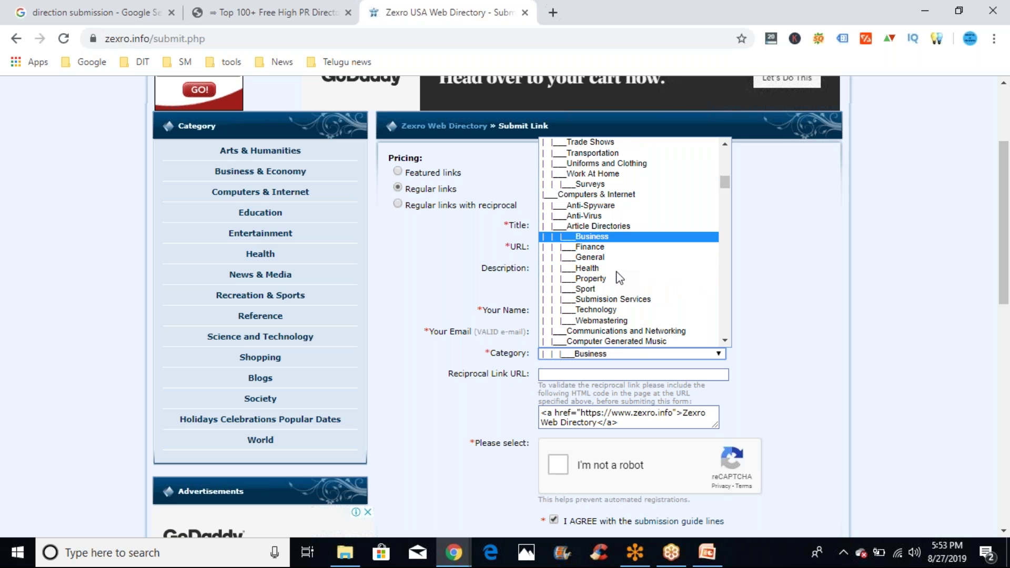
key(Down)
key(Down)
key(Down)
key(Down)
key(Down)
key(Down)
key(Down)
key(Down)
key(Down)
key(Down)
key(Down)
key(Down)
key(Down)
key(Down)
key(Down)
key(Up)
key(Up)
key(Up)
key(Down)
key(Down)
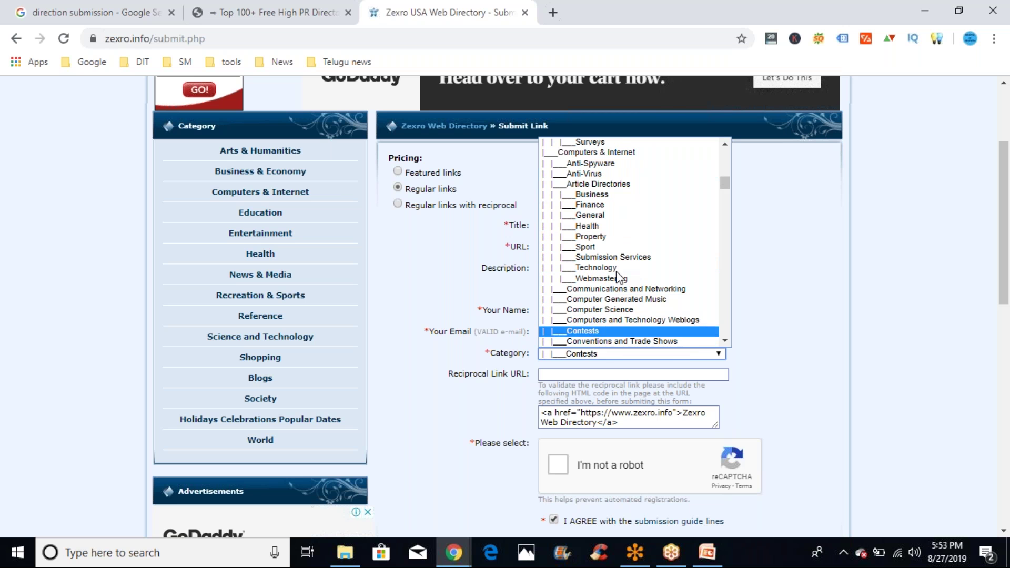
key(Down)
key(Down)
key(Up)
key(Up)
key(Up)
key(Up)
key(Up)
key(Down)
key(Down)
key(Down)
key(Down)
key(Down)
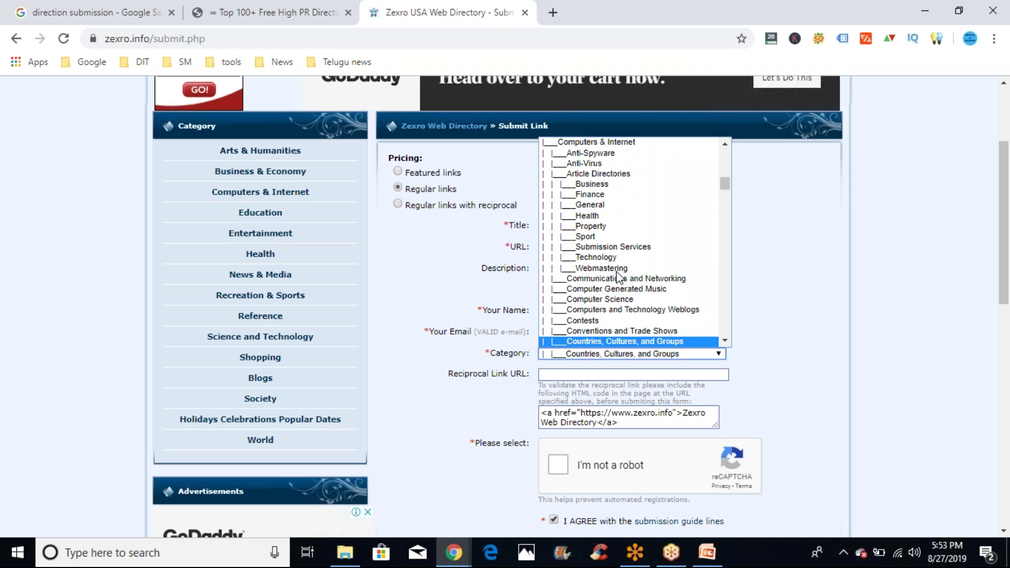
key(Down)
key(Down)
key(Down)
key(Down)
key(Down)
key(Down)
key(Down)
key(Up)
key(Up)
key(Up)
key(Up)
key(Down)
key(Down)
key(Down)
key(Down)
key(Down)
key(Down)
key(Up)
key(Up)
key(Up)
key(Up)
key(Up)
key(Up)
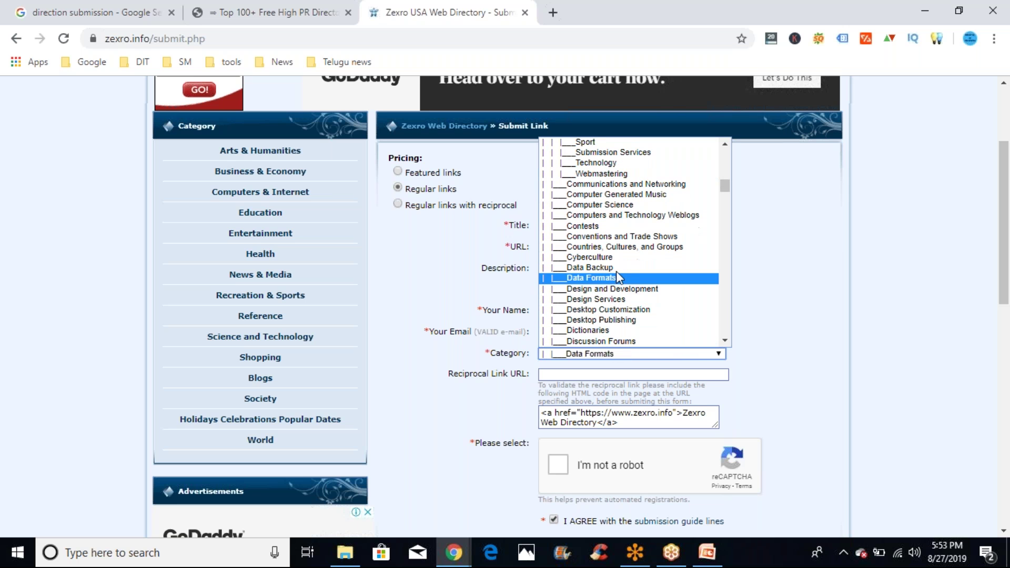
key(Down)
key(Down)
key(Down)
key(Down)
key(Down)
key(Down)
key(Down)
key(Down)
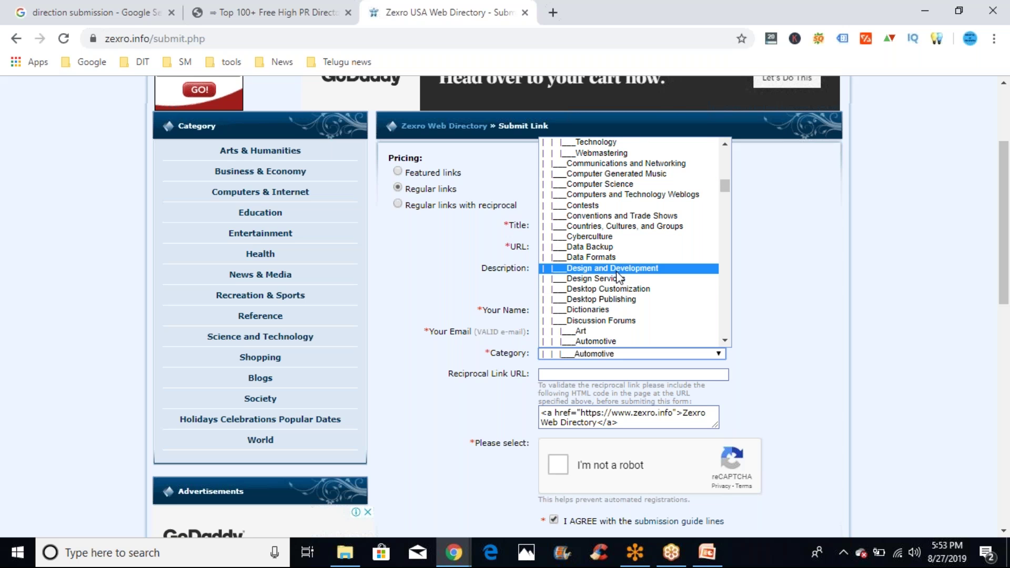
click(258, 240)
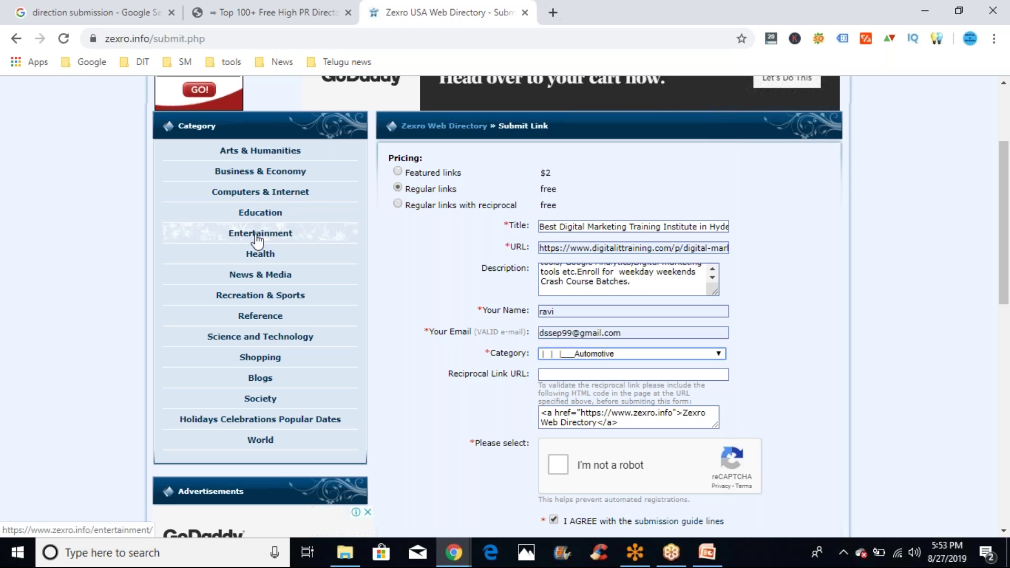
Open the directory's Entertainment category in a new browser tab and examine its subcategories
right_click(257, 238)
click(268, 244)
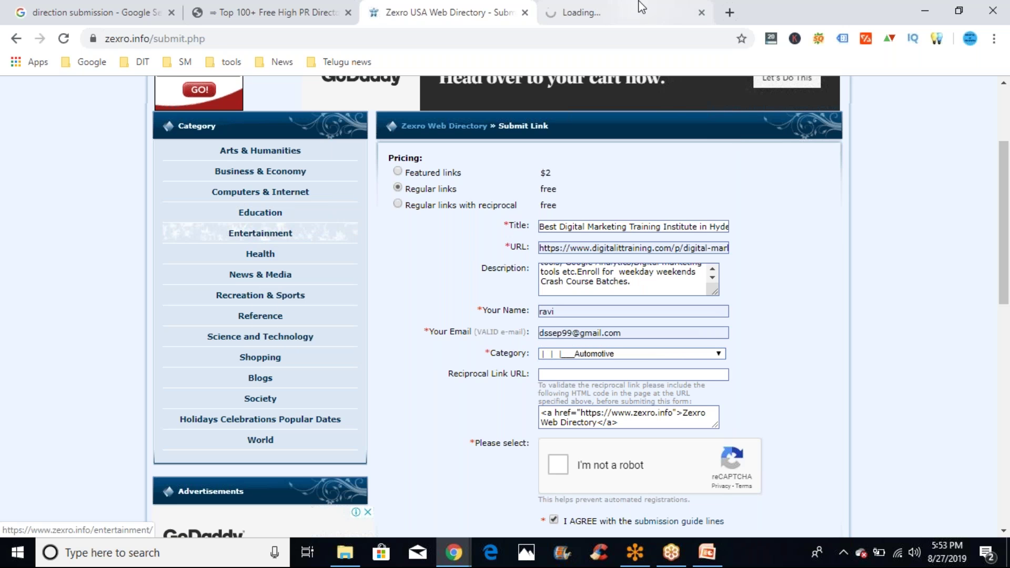
click(641, 8)
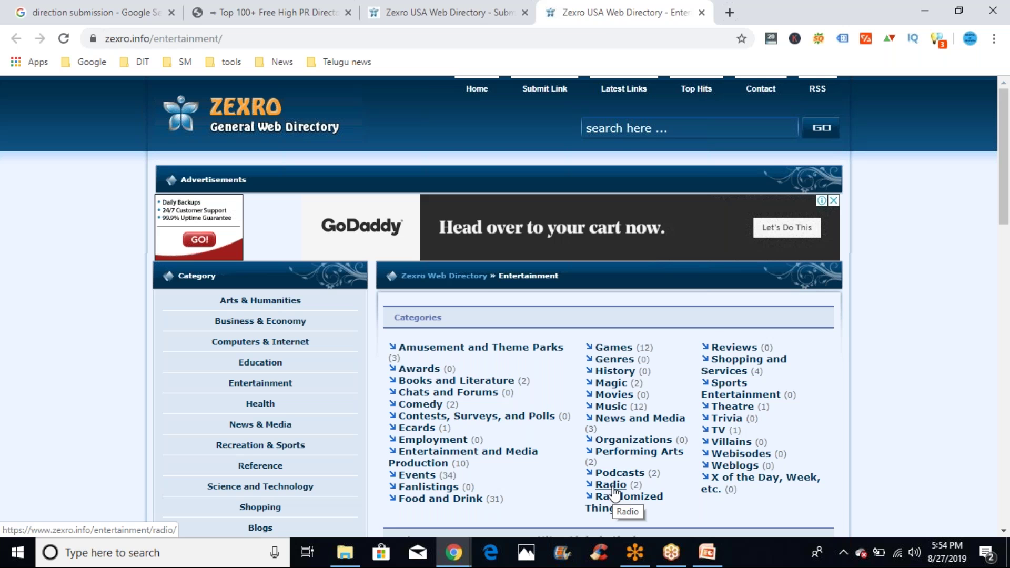
Return to the link submission form and set the link's category to Internet under Computers & Internet
click(506, 7)
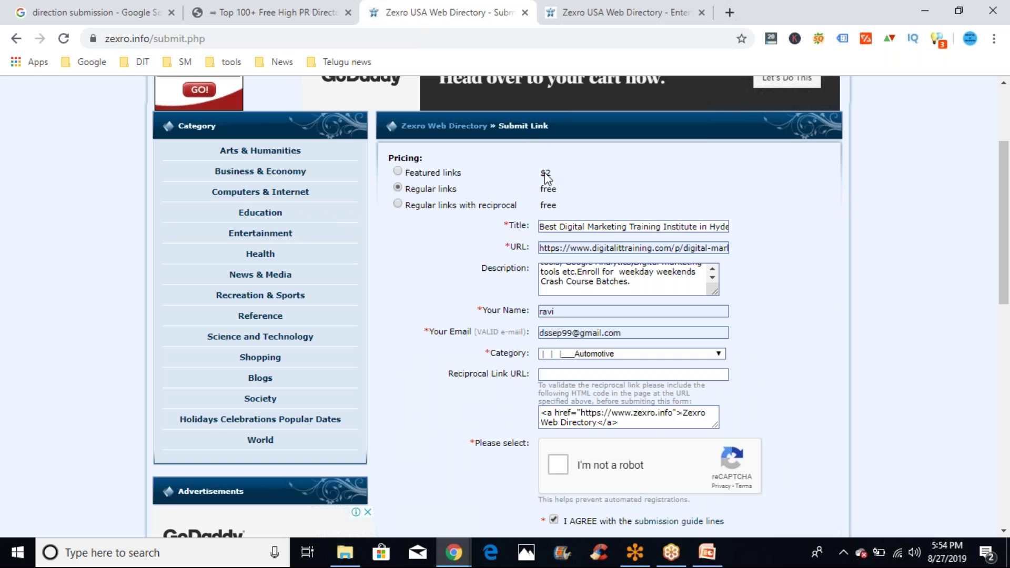
click(628, 355)
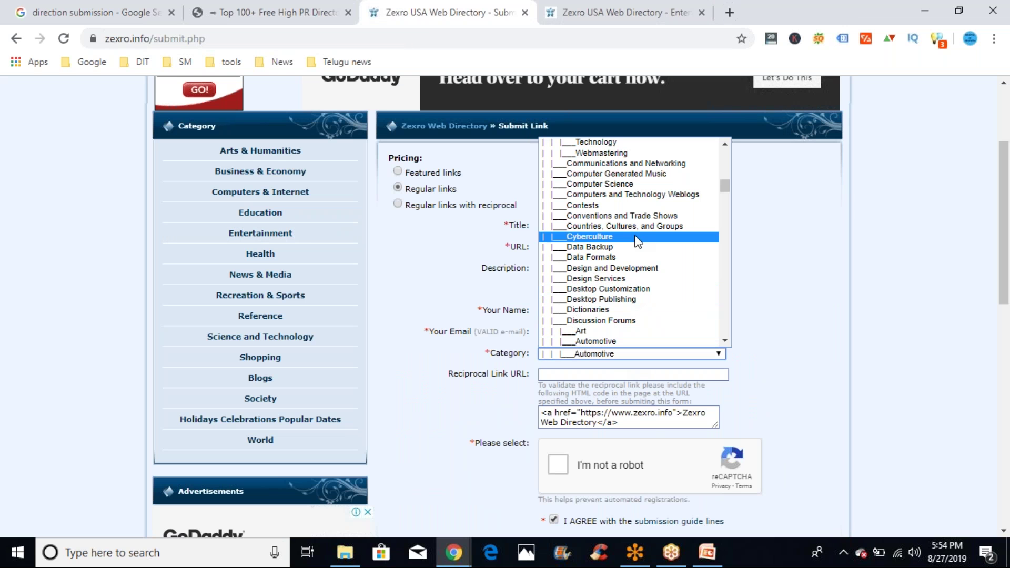
key(Down)
key(Down)
key(Down)
key(Down)
key(Down)
key(Down)
key(Down)
key(Down)
key(Down)
key(Down)
key(Down)
key(Down)
key(Down)
key(Down)
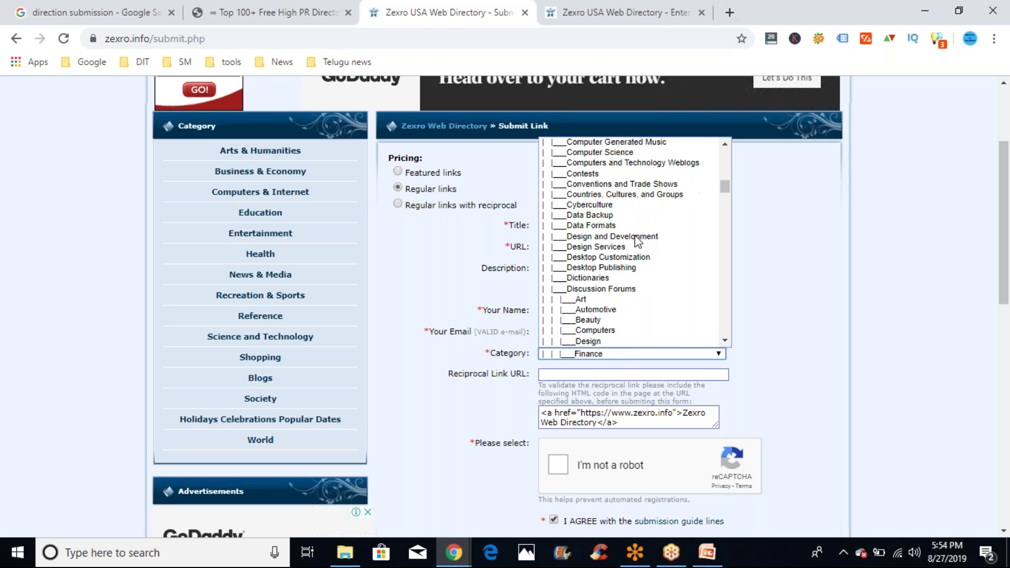
key(Up)
key(Up)
key(Up)
key(Up)
key(Up)
key(Down)
key(Down)
key(Down)
key(Down)
key(Down)
key(Down)
key(Down)
key(Down)
key(Down)
key(Down)
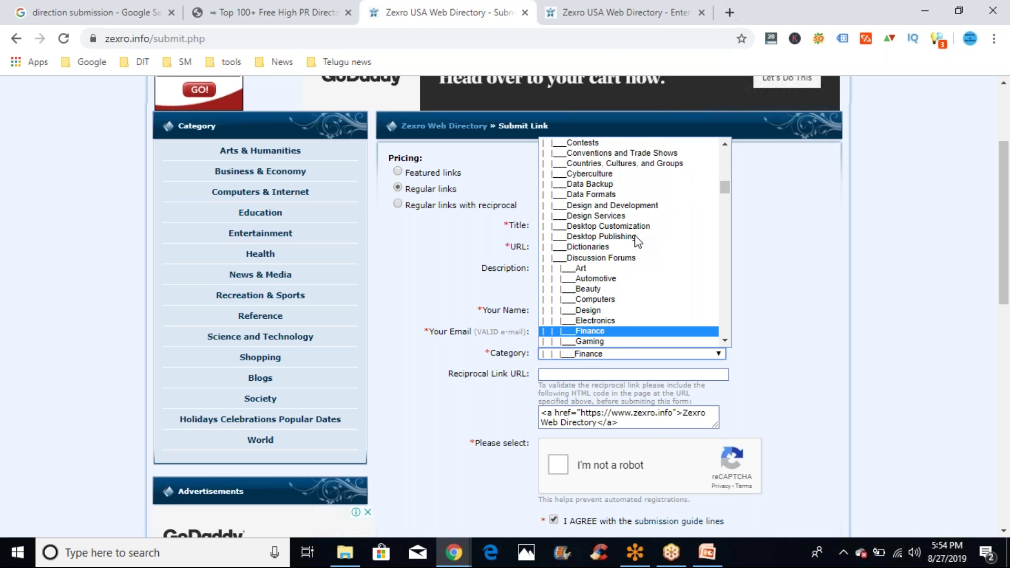
key(Up)
key(Up)
key(Up)
key(Up)
key(Up)
key(Up)
key(Up)
key(Up)
key(Down)
key(Down)
key(Down)
key(Down)
key(Down)
key(Down)
key(Down)
key(Down)
key(Down)
key(Down)
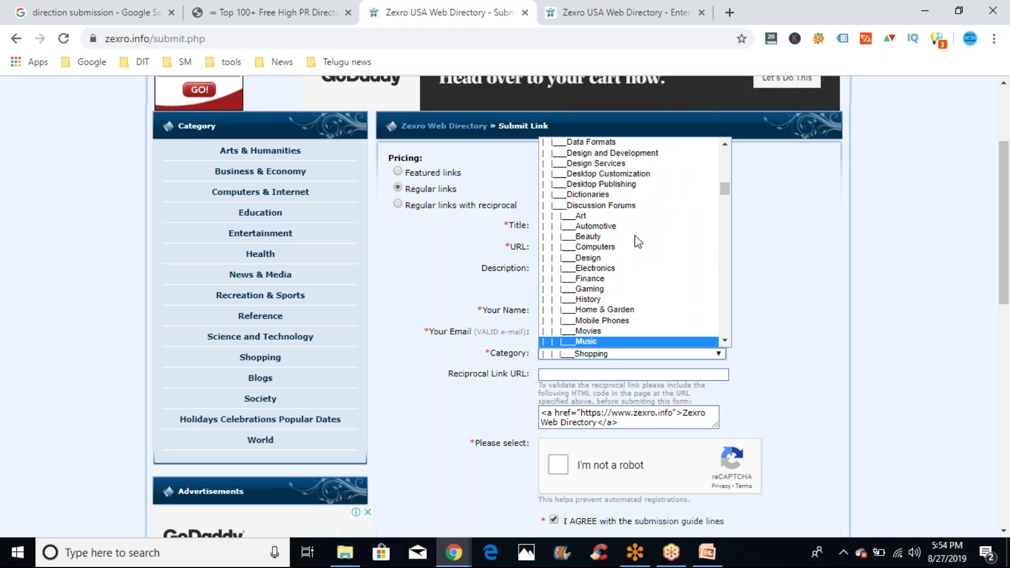
key(Up)
key(Up)
key(Up)
key(Up)
key(Up)
key(Up)
key(Down)
key(Down)
key(Down)
key(Down)
key(Down)
key(Down)
key(Down)
key(Down)
key(Down)
key(Down)
key(Down)
key(Down)
key(Down)
key(Down)
key(Down)
key(Down)
key(Down)
key(Down)
key(Down)
key(Down)
key(Down)
key(Down)
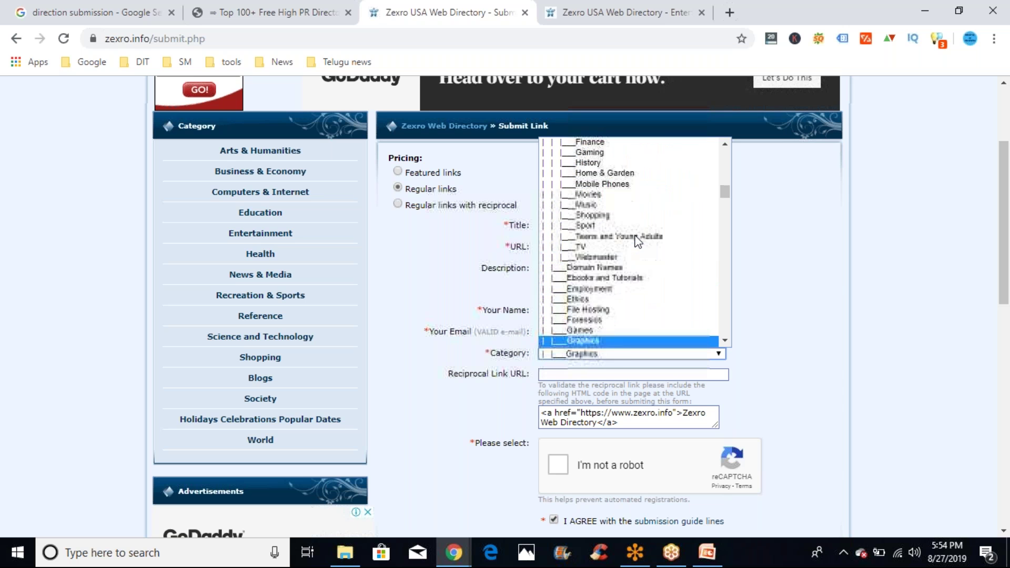
key(Up)
key(Up)
key(Up)
key(Up)
key(Up)
key(Up)
key(Up)
key(Up)
key(Up)
key(Down)
key(Down)
key(Down)
key(Down)
key(Down)
key(Down)
key(Down)
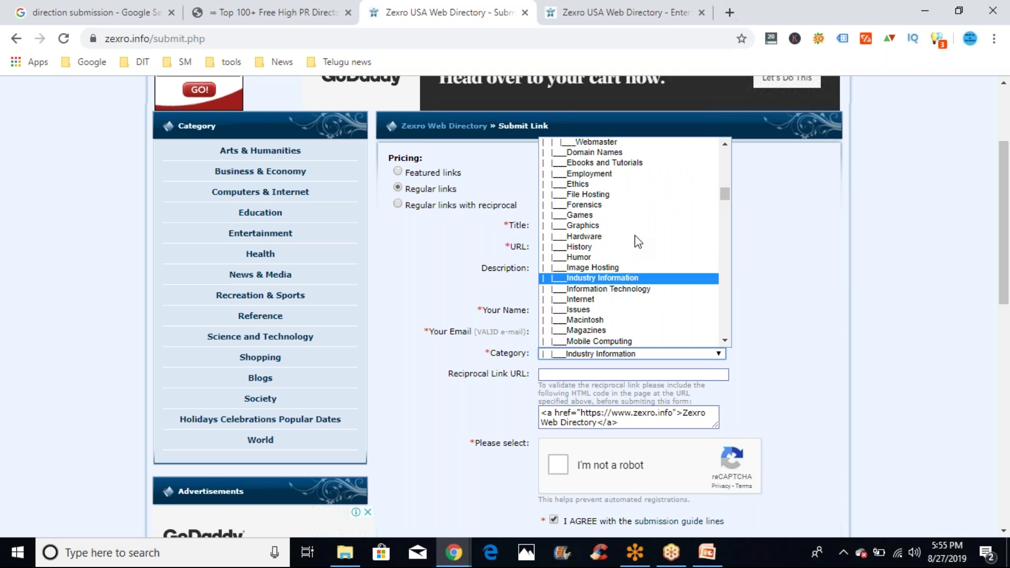
key(Up)
key(Up)
key(Down)
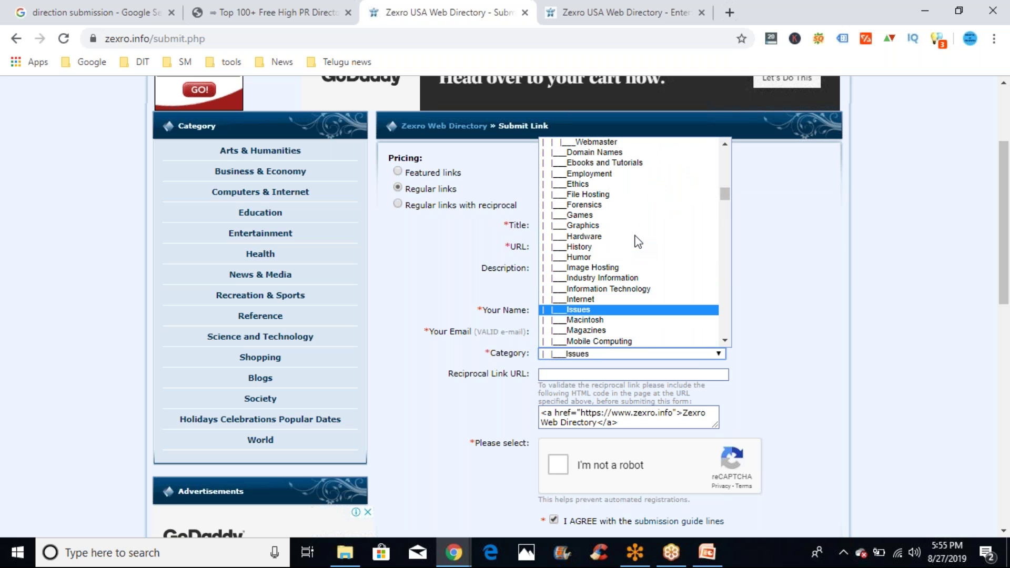
key(Down)
key(Down)
key(Down)
key(Down)
key(Up)
key(Up)
key(Up)
key(Up)
key(Up)
key(Up)
key(Up)
key(Up)
key(Up)
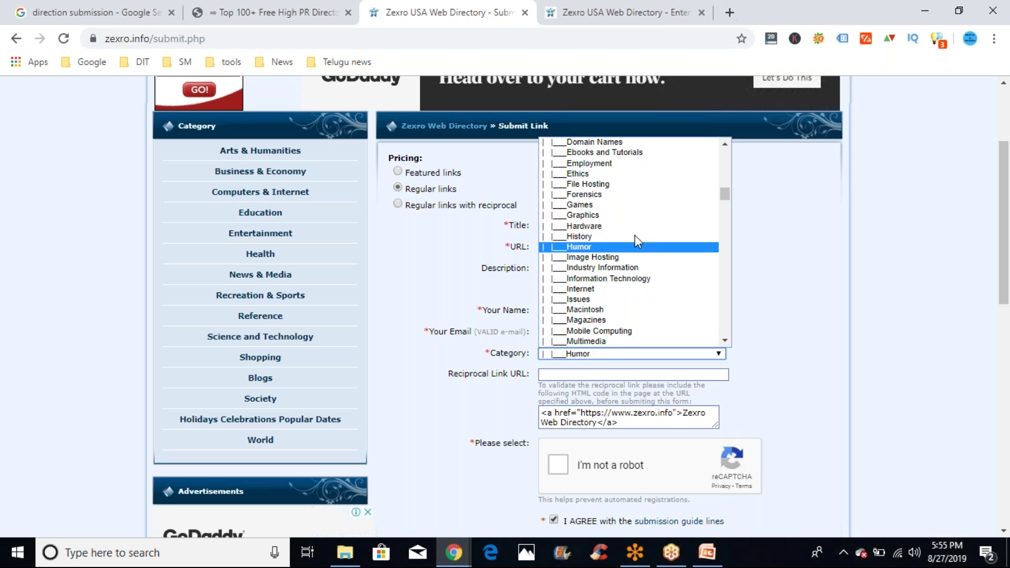
key(Up)
key(Up)
key(Up)
key(Up)
key(Up)
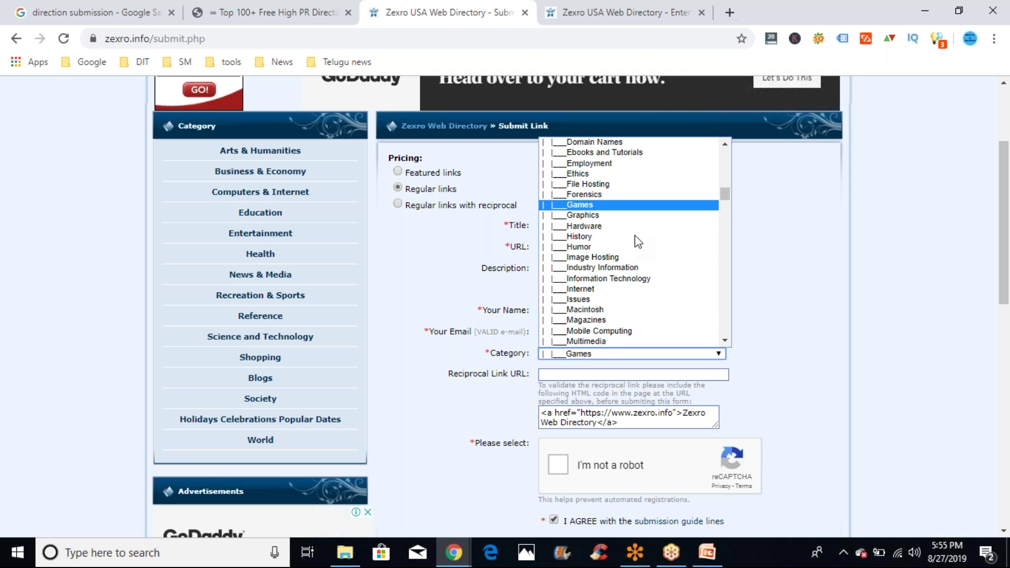
key(Up)
key(Down)
key(Down)
key(Down)
key(Down)
key(Down)
key(Down)
key(Down)
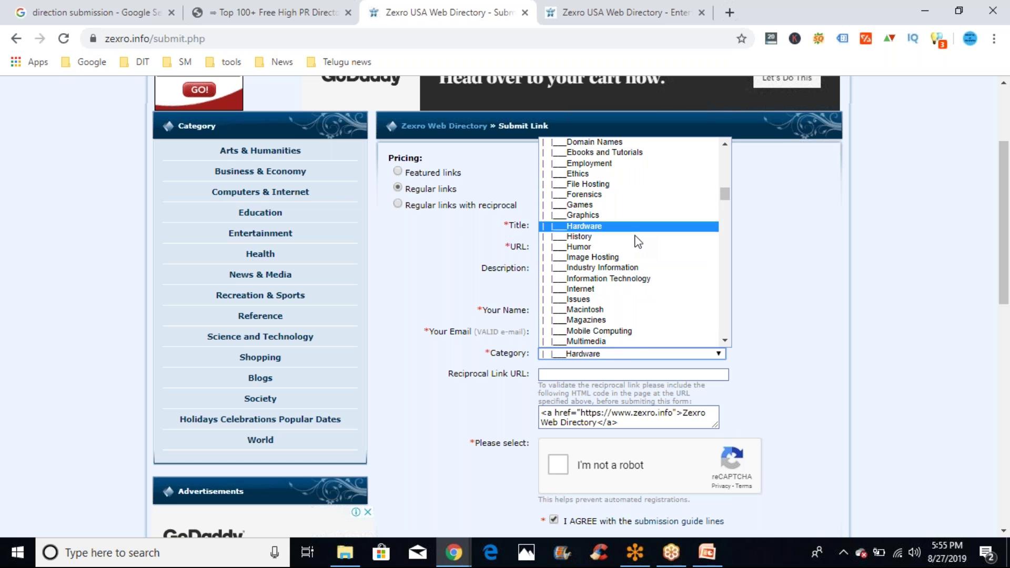
key(Down)
key(Down)
key(Down)
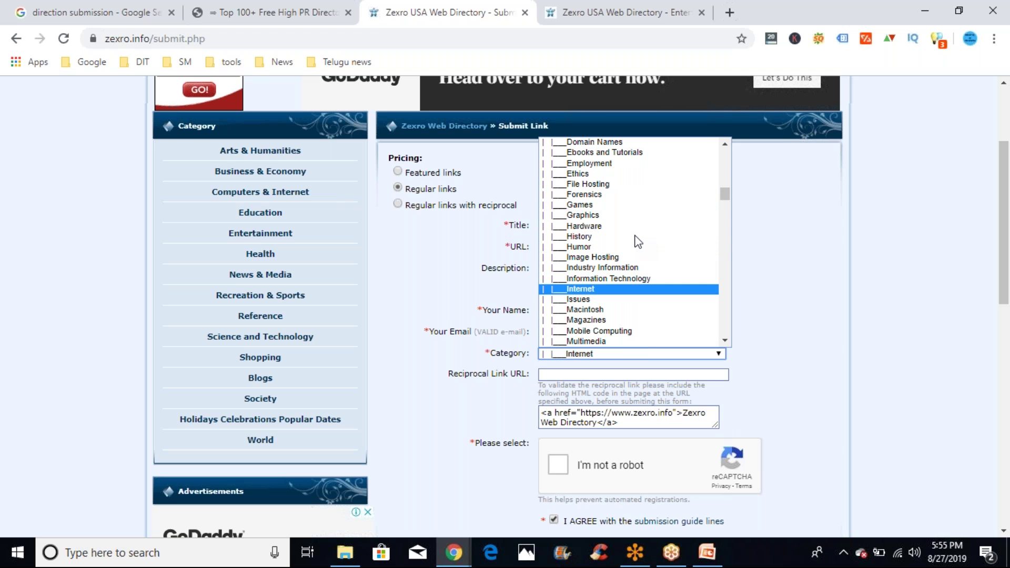
key(Return)
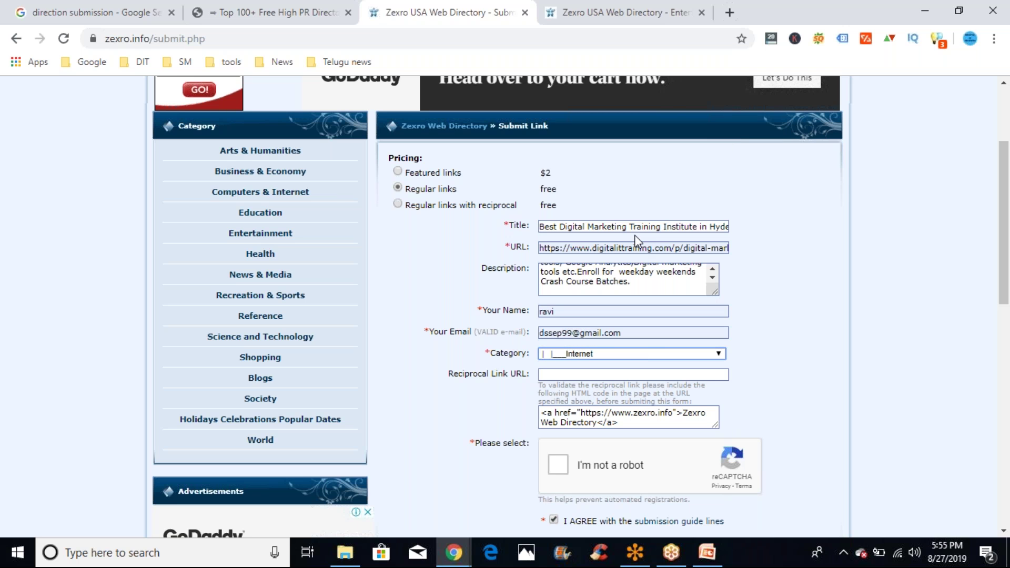
click(589, 373)
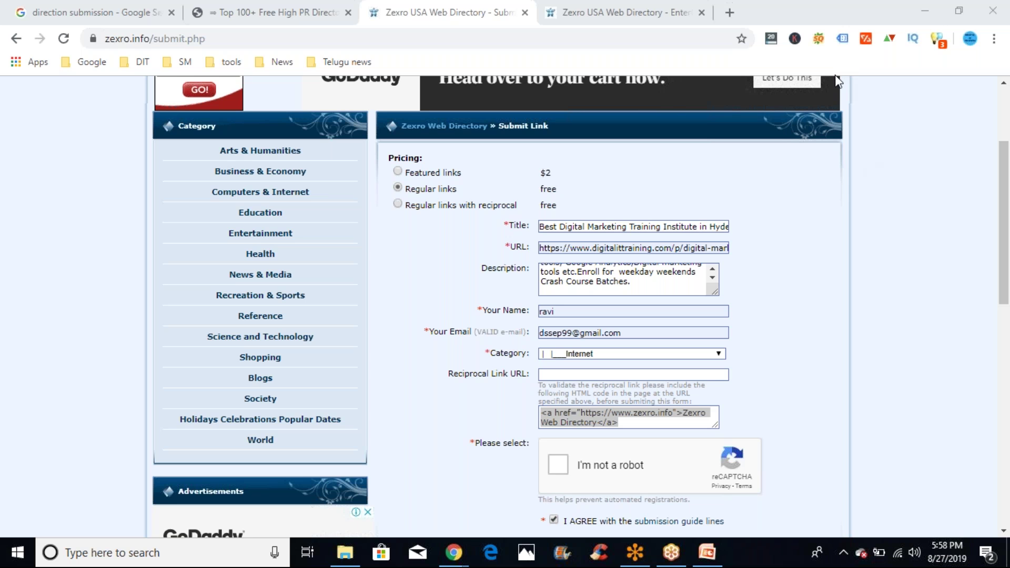
Lower the computer's sound volume to 30
key(XF86AudioLowerVolume)
key(XF86AudioLowerVolume)
key(XF86AudioLowerVolume)
key(XF86AudioLowerVolume)
key(XF86AudioLowerVolume)
key(XF86AudioLowerVolume)
key(XF86AudioLowerVolume)
key(XF86AudioLowerVolume)
key(XF86AudioLowerVolume)
key(XF86AudioLowerVolume)
key(XF86AudioLowerVolume)
key(XF86AudioLowerVolume)
key(XF86AudioLowerVolume)
key(XF86AudioLowerVolume)
key(XF86AudioLowerVolume)
key(XF86AudioLowerVolume)
key(XF86AudioLowerVolume)
key(XF86AudioLowerVolume)
key(XF86AudioLowerVolume)
key(XF86AudioLowerVolume)
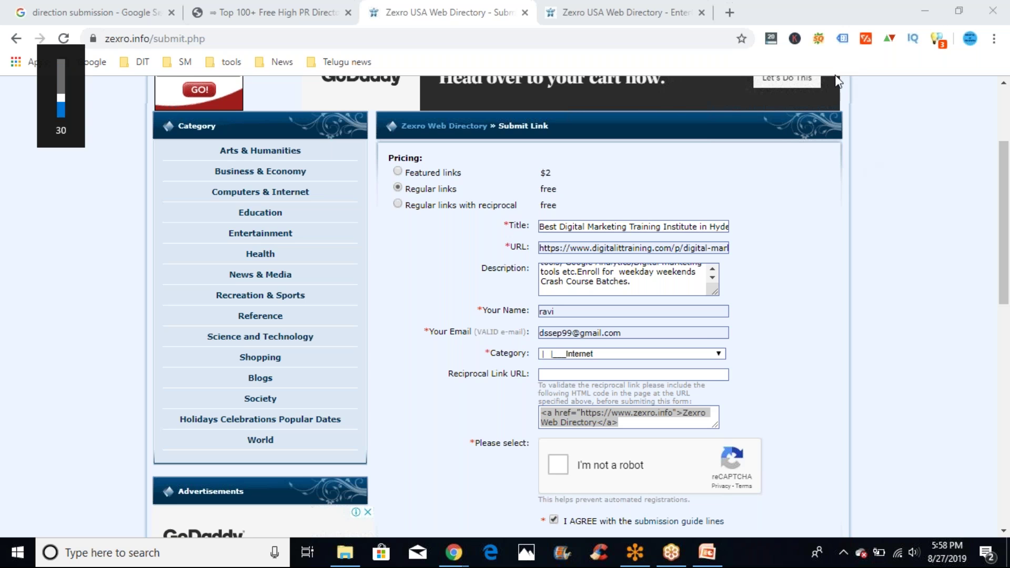
Raise the computer's sound volume to 64
key(XF86AudioRaiseVolume)
key(XF86AudioRaiseVolume)
key(XF86AudioRaiseVolume)
key(XF86AudioRaiseVolume)
key(XF86AudioRaiseVolume)
key(XF86AudioRaiseVolume)
key(XF86AudioRaiseVolume)
key(XF86AudioRaiseVolume)
key(XF86AudioRaiseVolume)
key(XF86AudioRaiseVolume)
key(XF86AudioRaiseVolume)
key(XF86AudioRaiseVolume)
key(XF86AudioRaiseVolume)
key(XF86AudioRaiseVolume)
key(XF86AudioRaiseVolume)
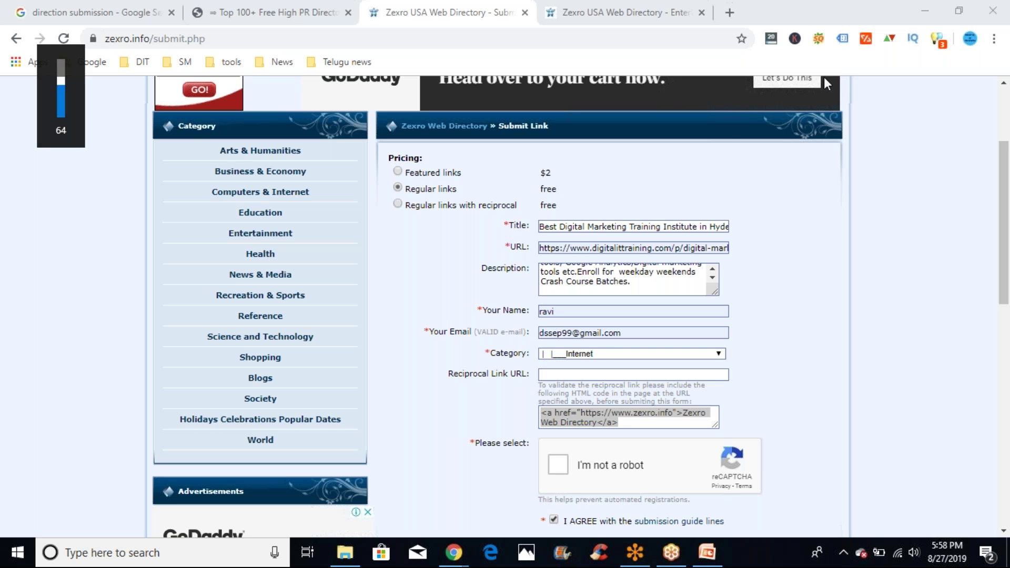
Copy the directory's HTML code for the reciprocal link from the link submission form
click(601, 355)
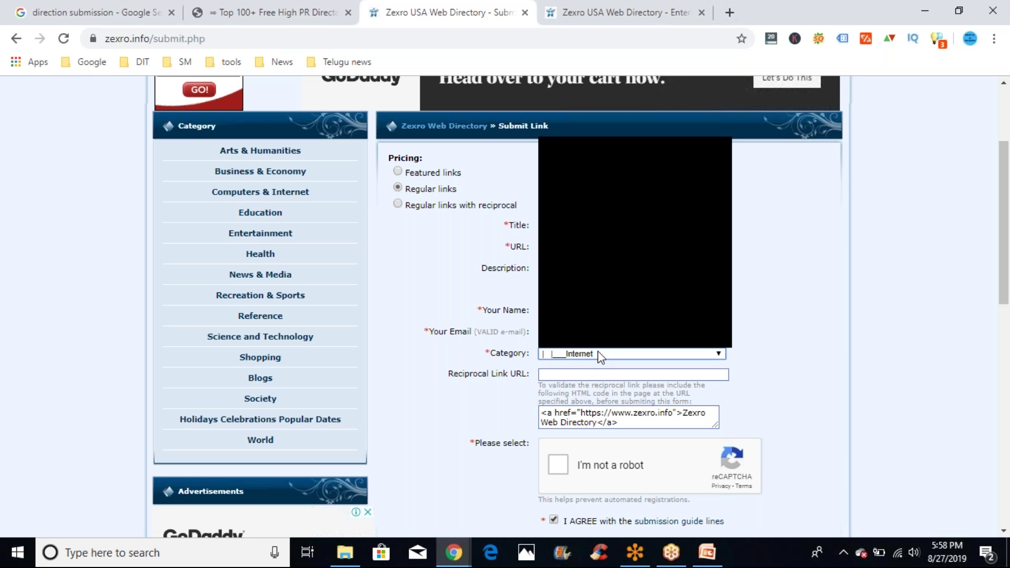
click(449, 354)
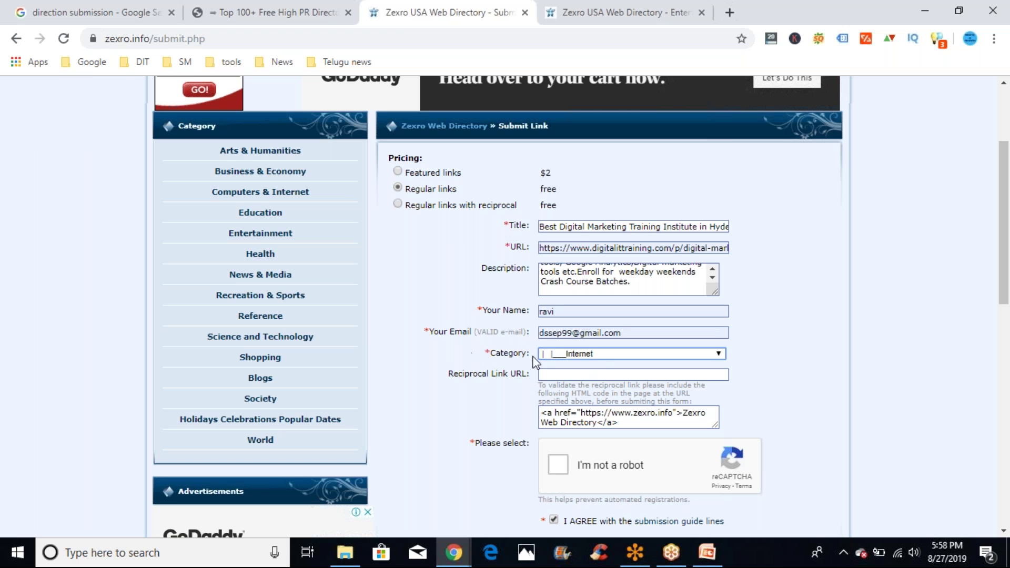
click(549, 375)
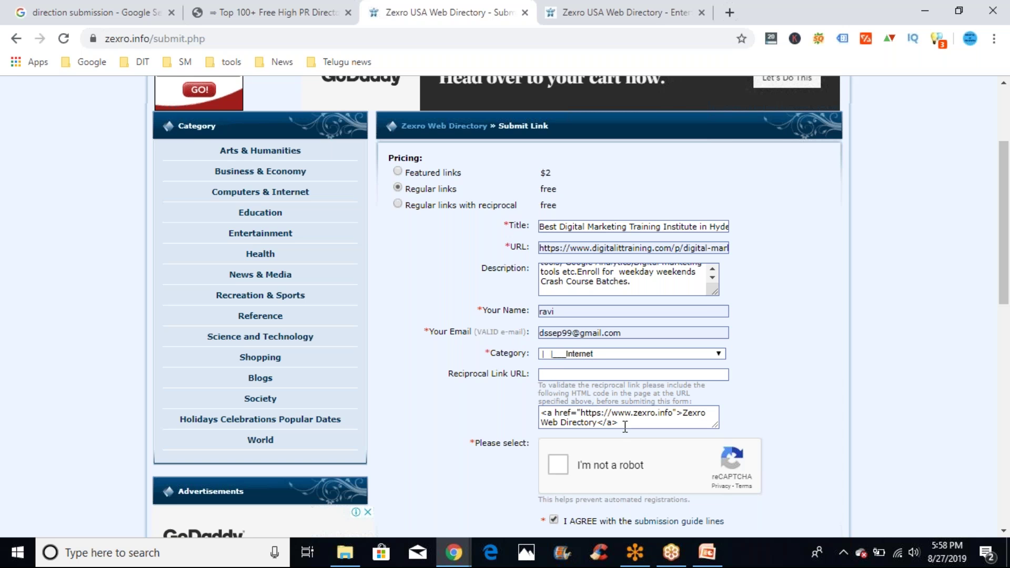
drag(626, 426, 544, 414)
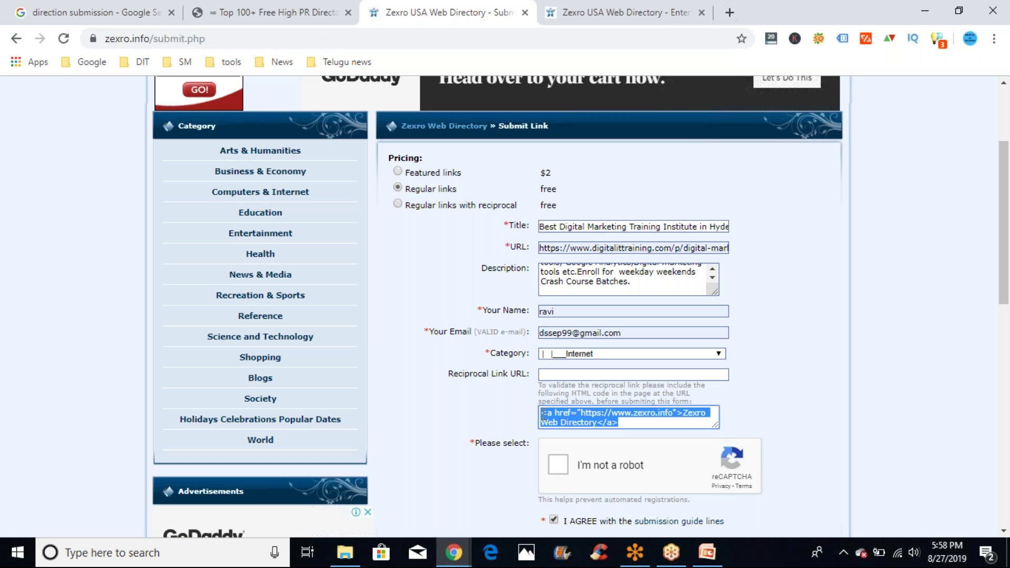
right_click(555, 419)
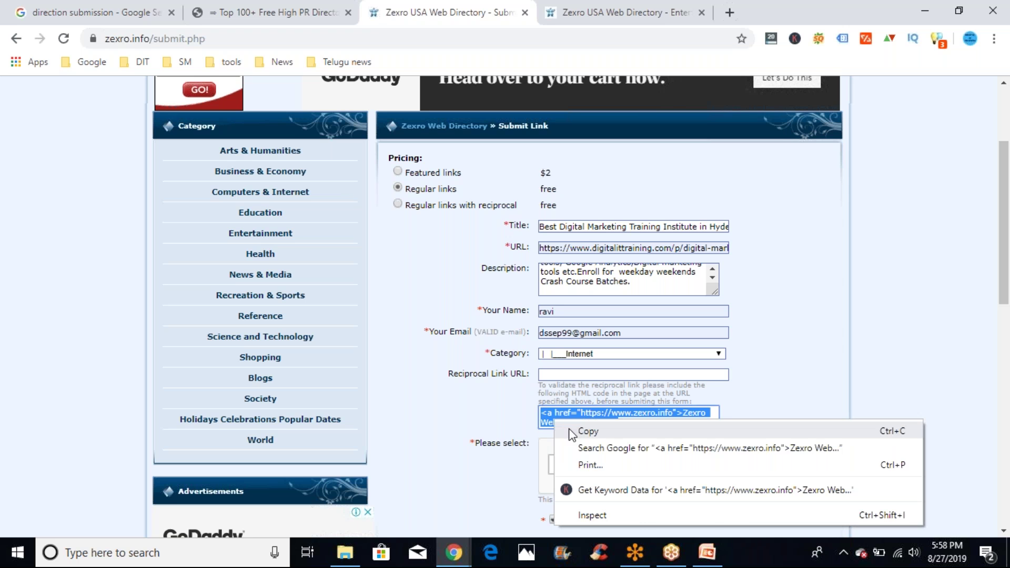
click(573, 428)
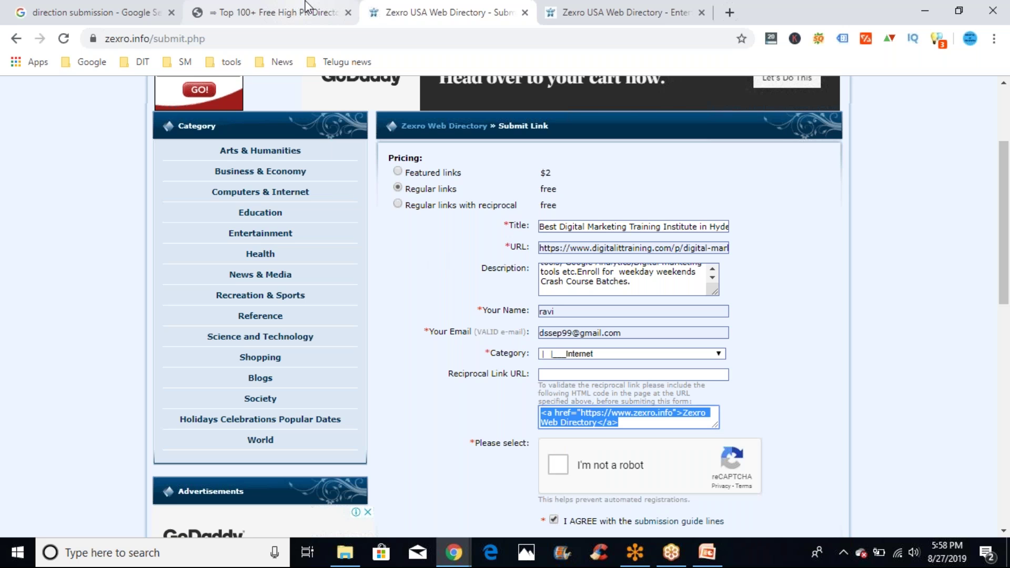
click(390, 335)
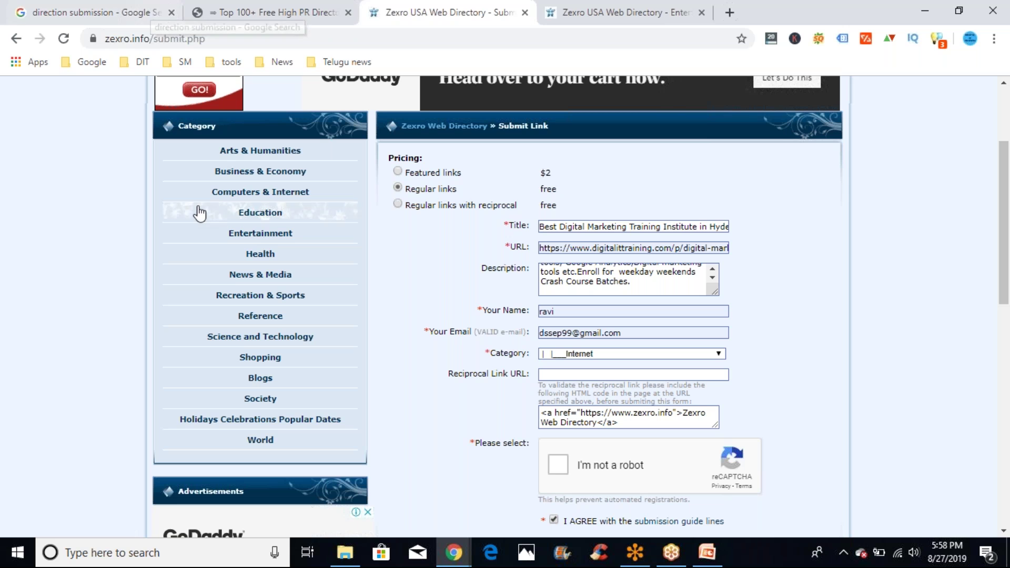
Switch to the other Chrome window with the blank new tab and load digitalittraining.com
click(458, 562)
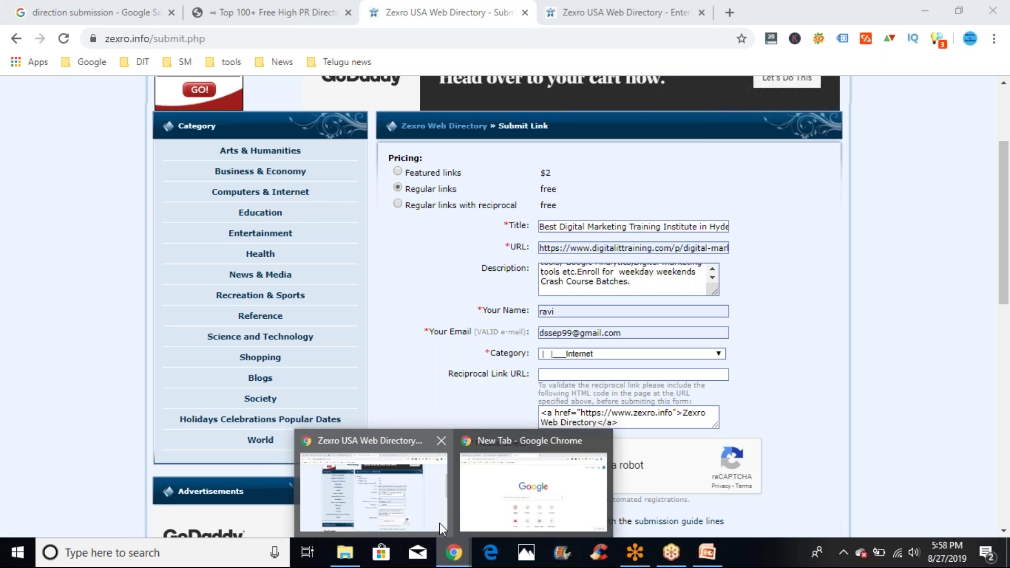
click(552, 413)
click(454, 553)
click(534, 485)
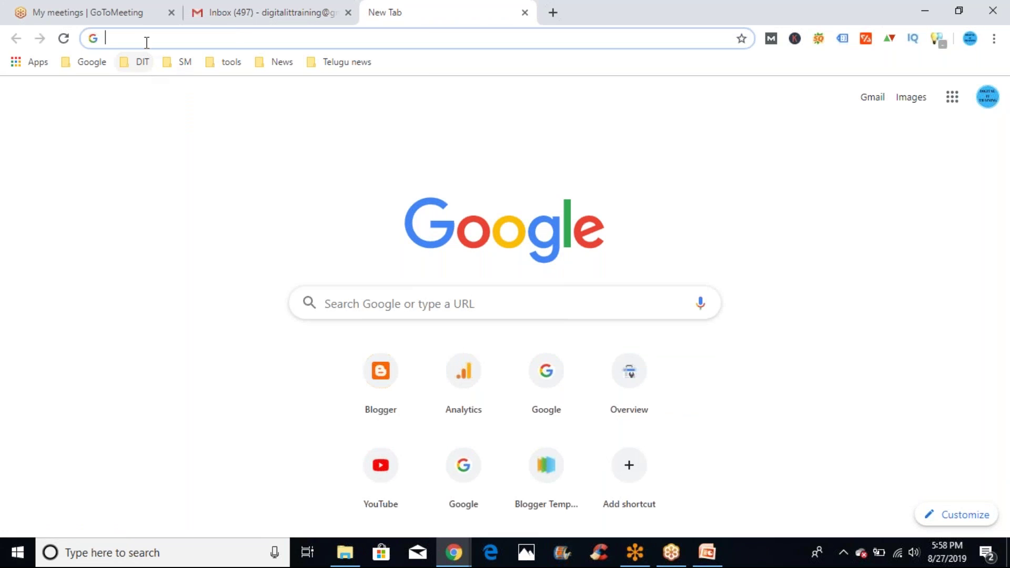
text(d)
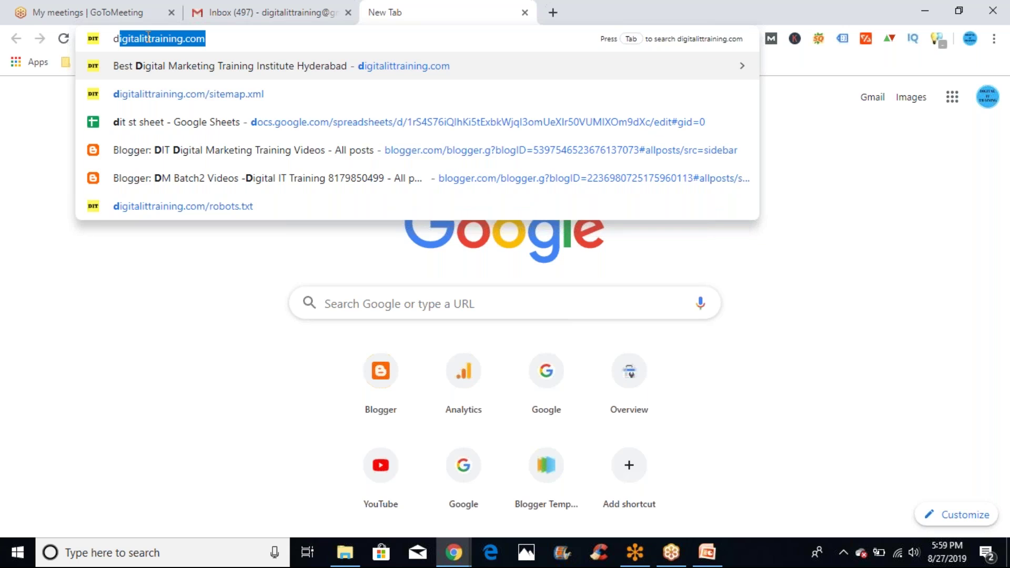
key(Return)
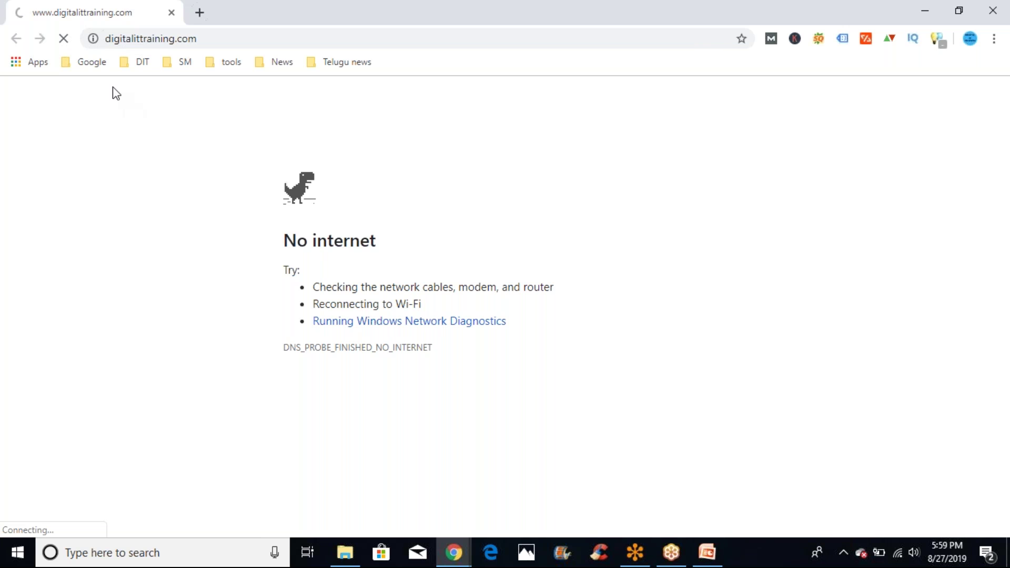
Copy the digitalittraining.com address and return to the Reciprocal Link URL field of the Zexro submission form
click(201, 44)
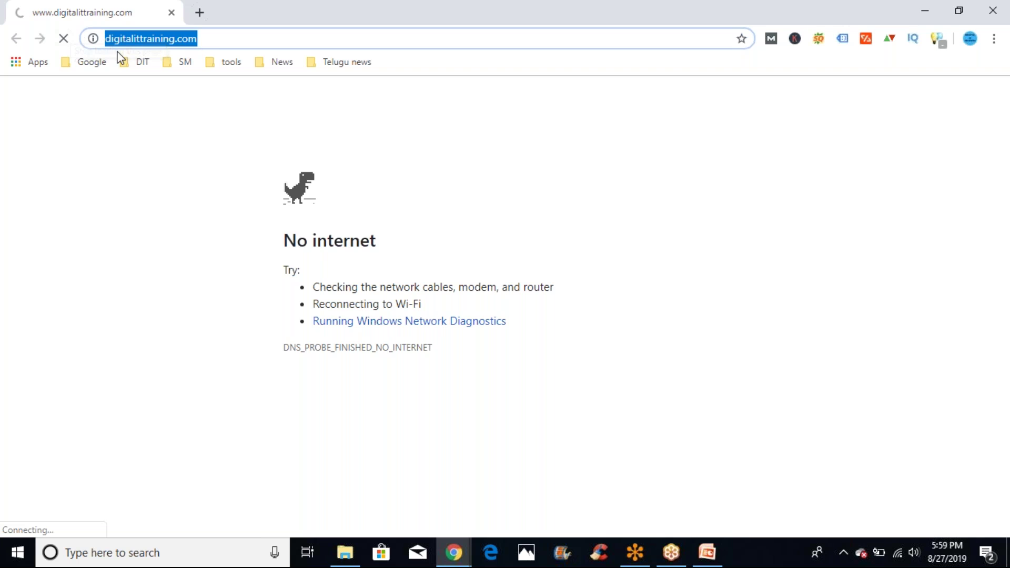
right_click(135, 46)
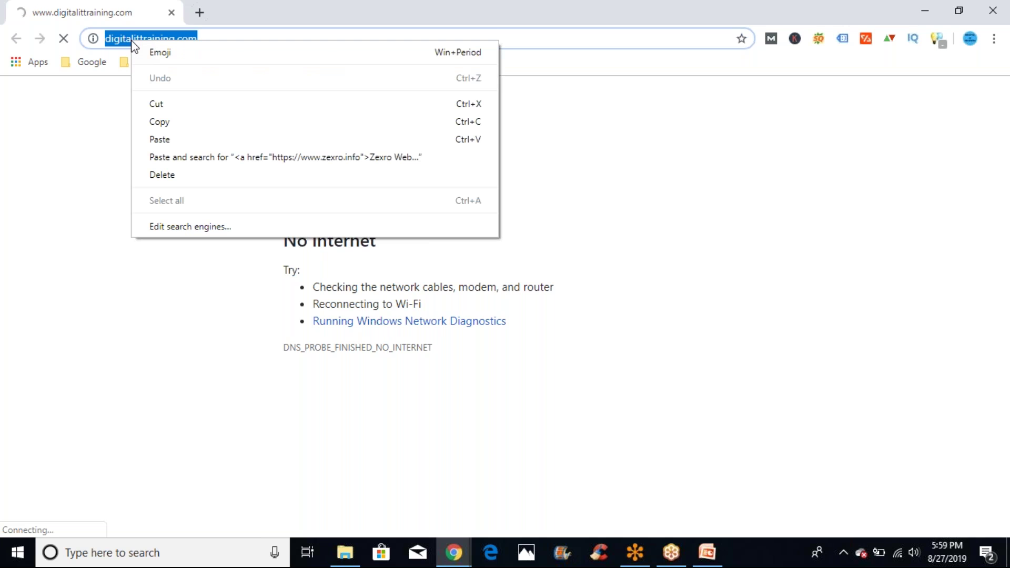
click(158, 122)
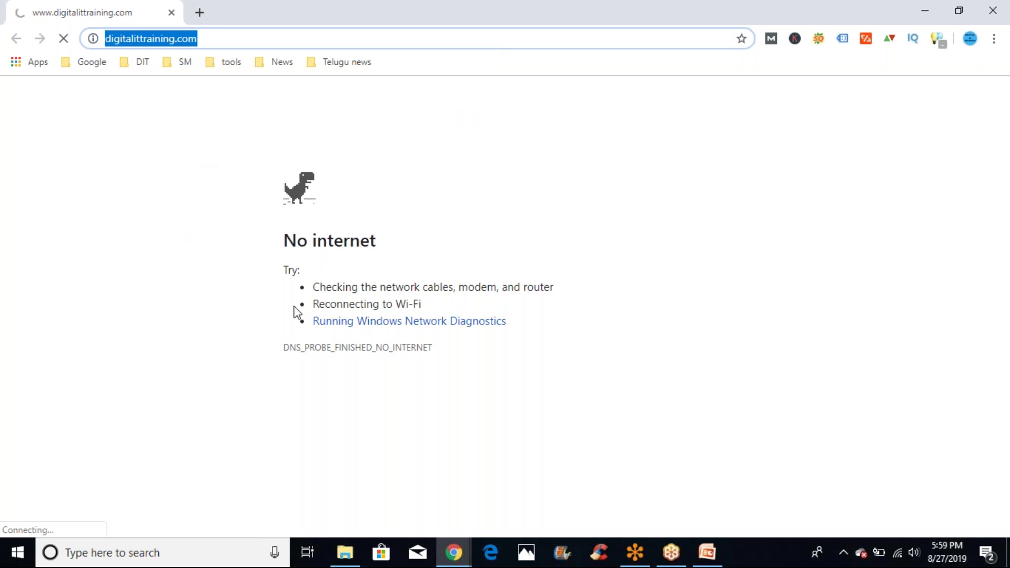
click(454, 552)
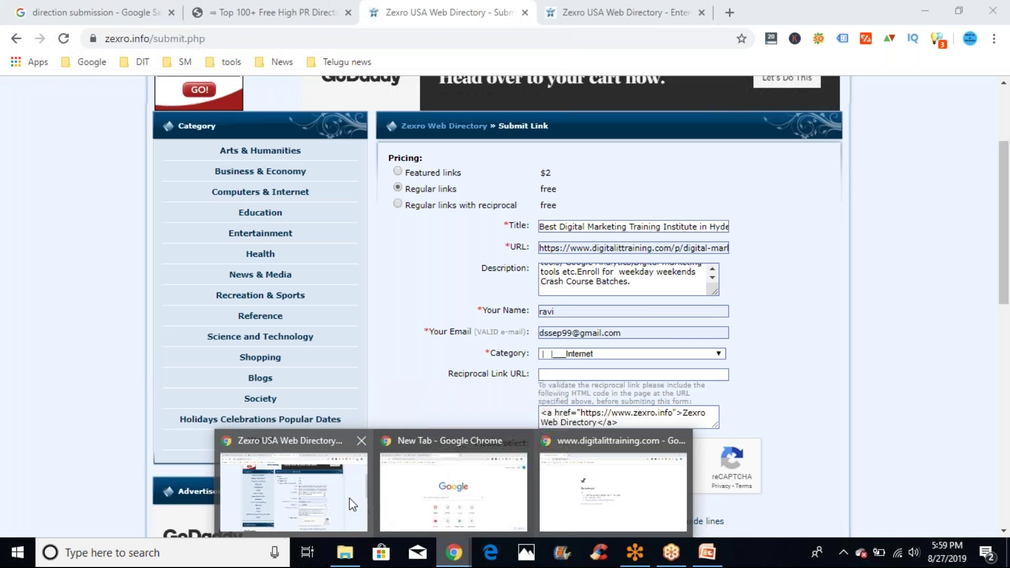
click(349, 498)
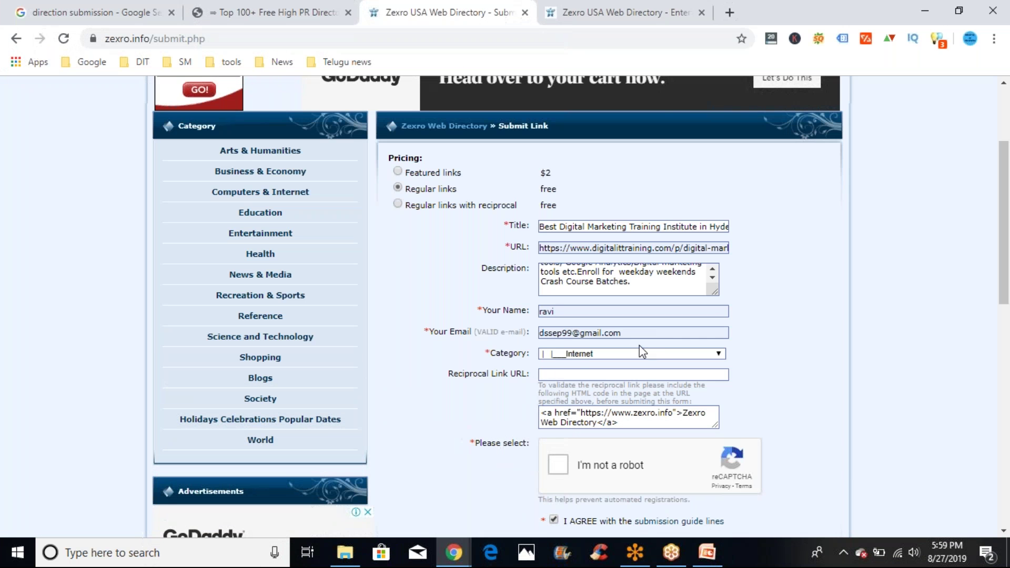
click(570, 375)
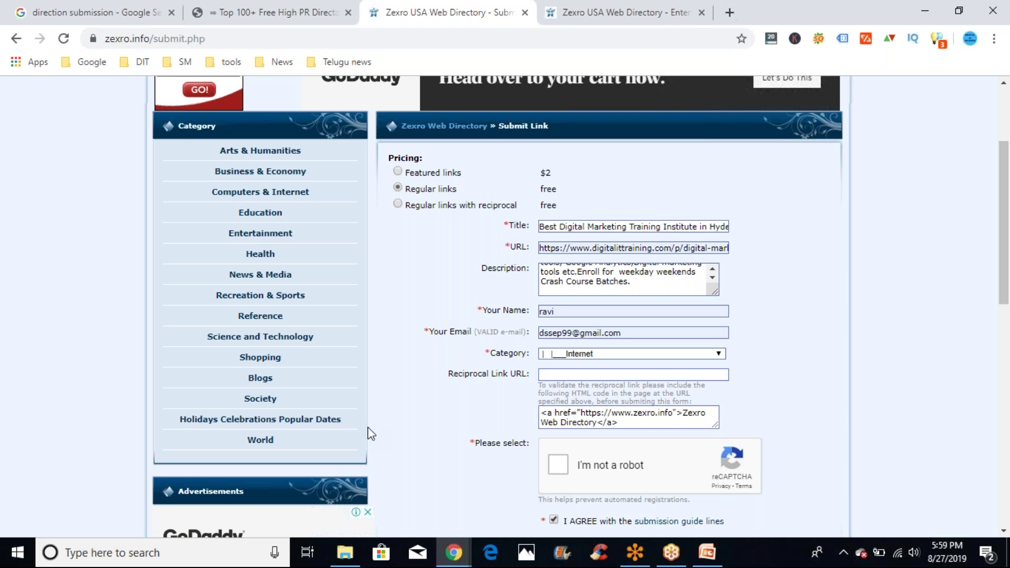
Submit the completed link form to the Zexro directory and return to its window
scroll(368, 428, down, 2)
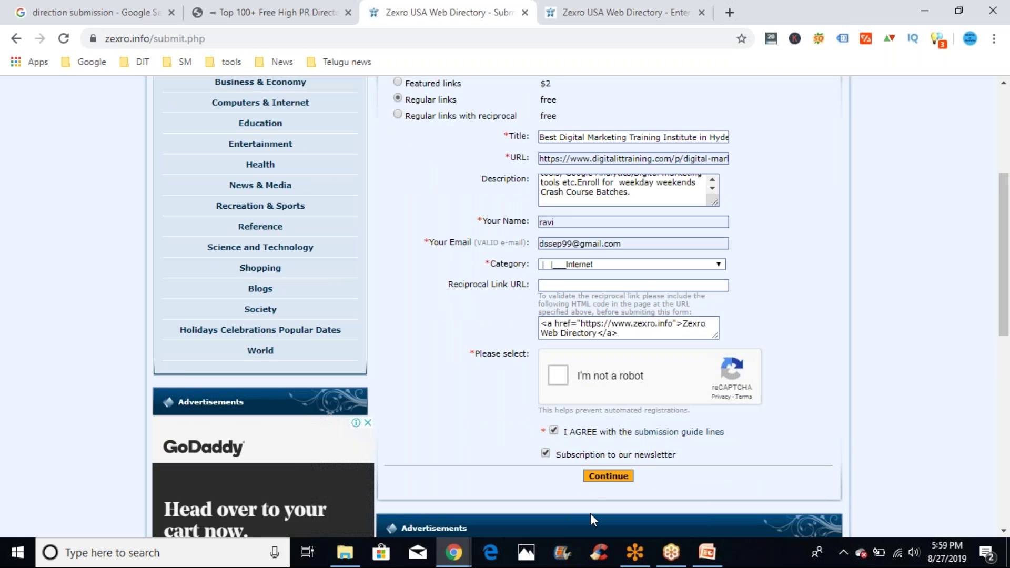
click(601, 479)
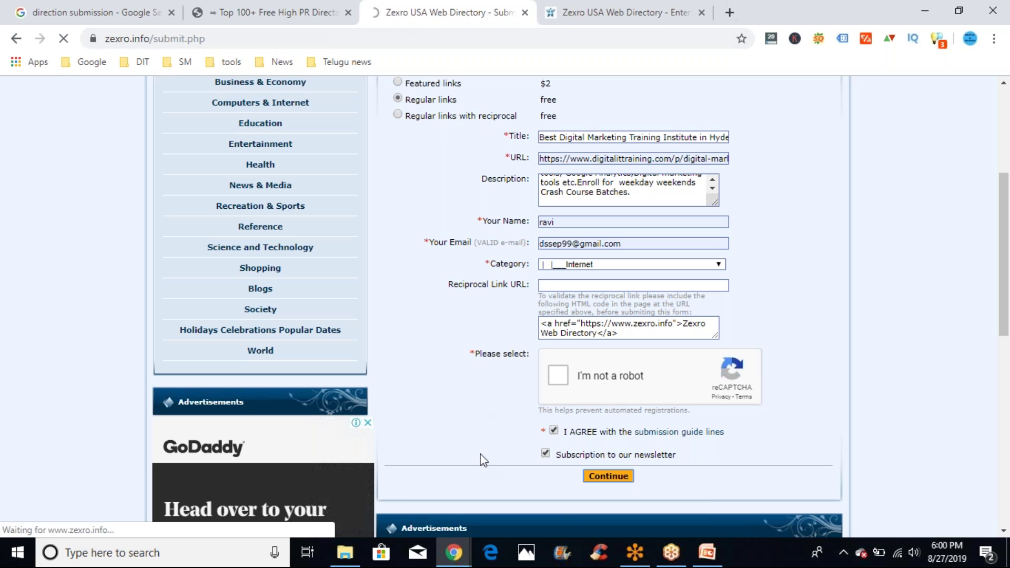
mouse_move(455, 550)
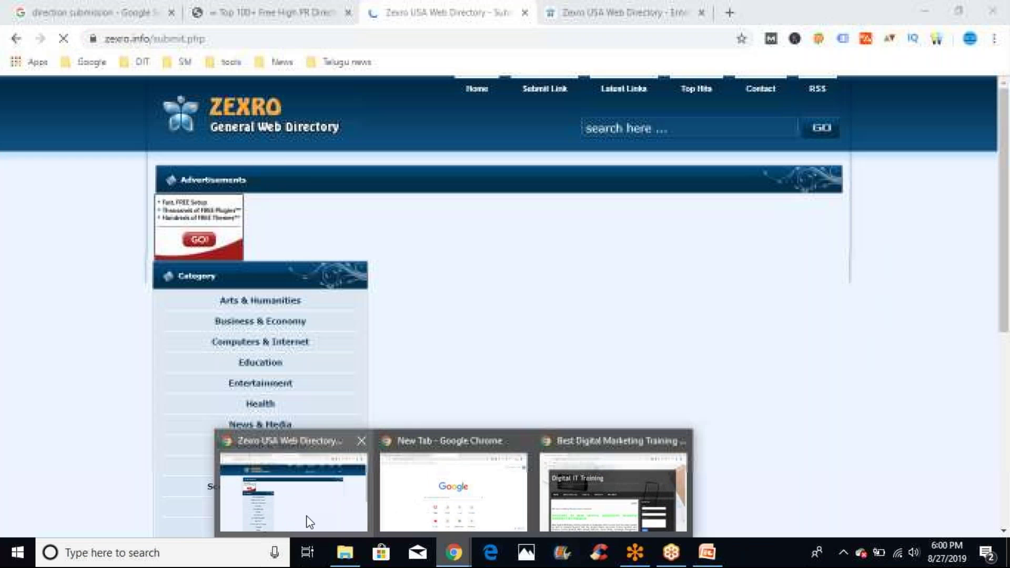
click(309, 522)
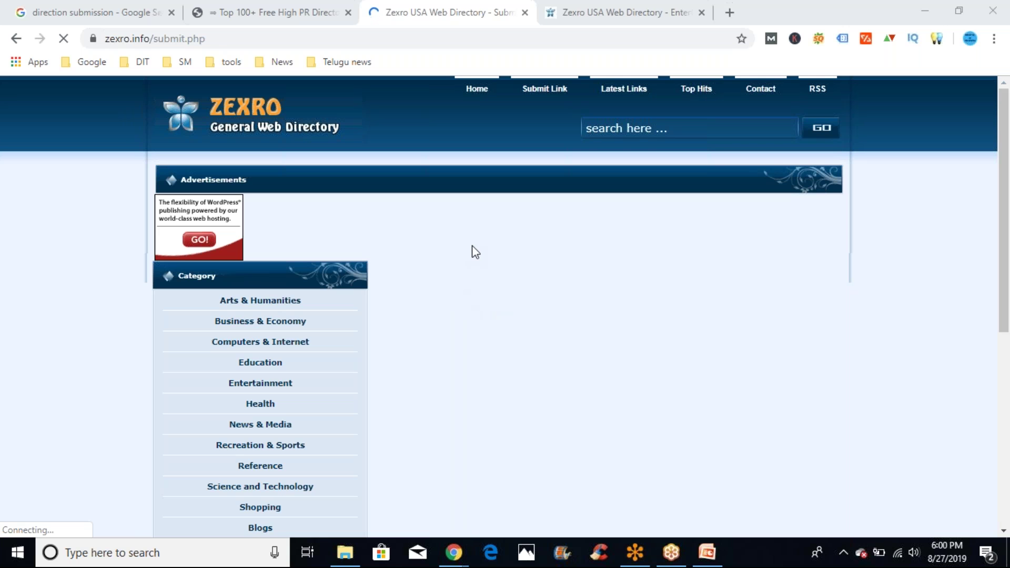
Load the directory's Computers & Internet category in the Entertainment tab and return to the submitted link form
click(669, 20)
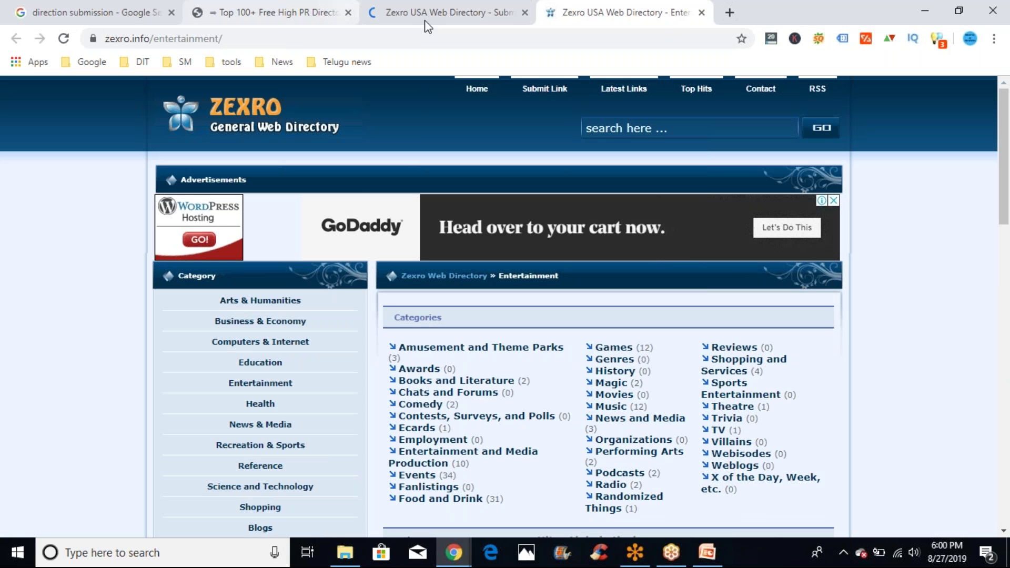
click(424, 17)
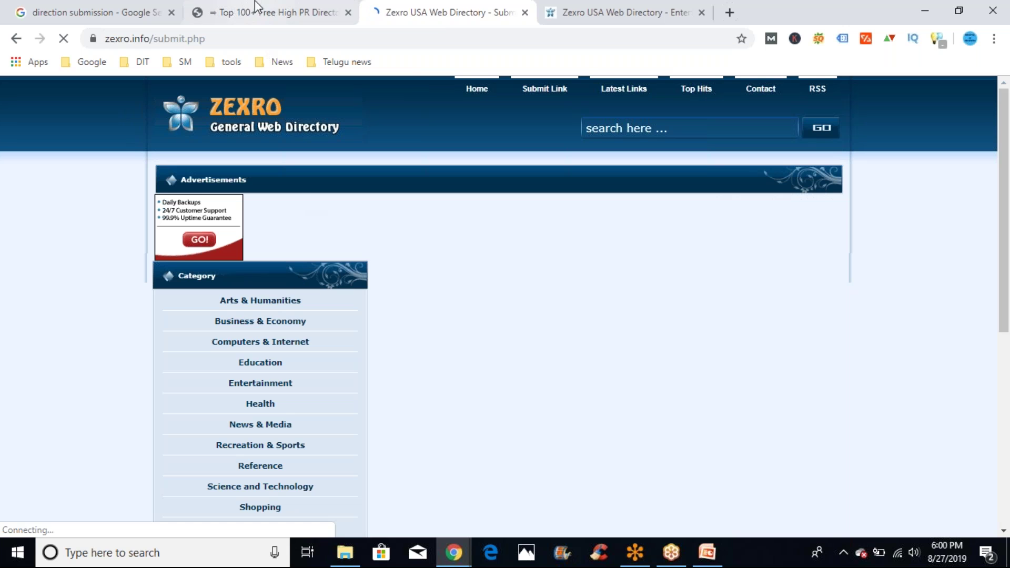
click(586, 16)
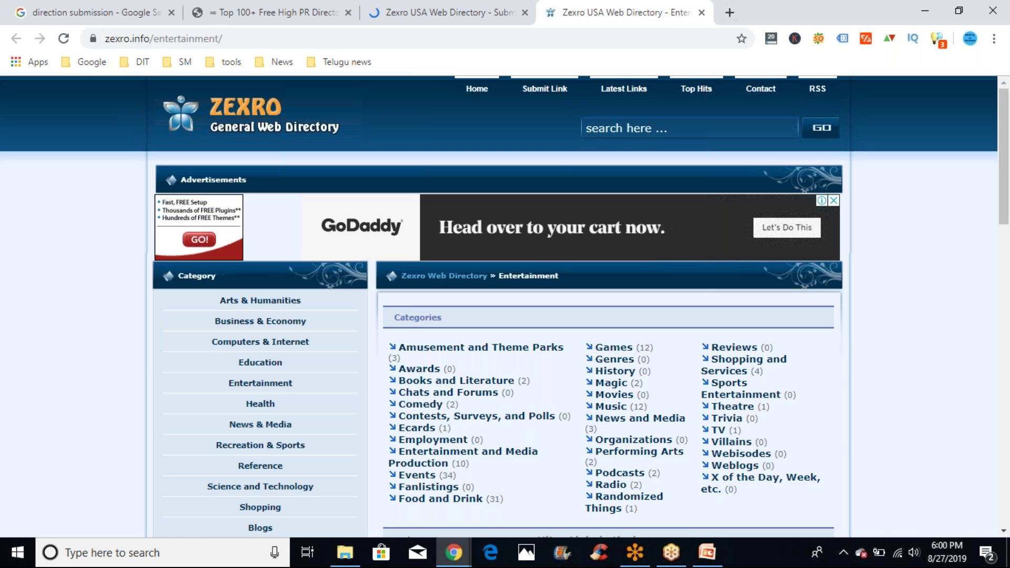
click(282, 343)
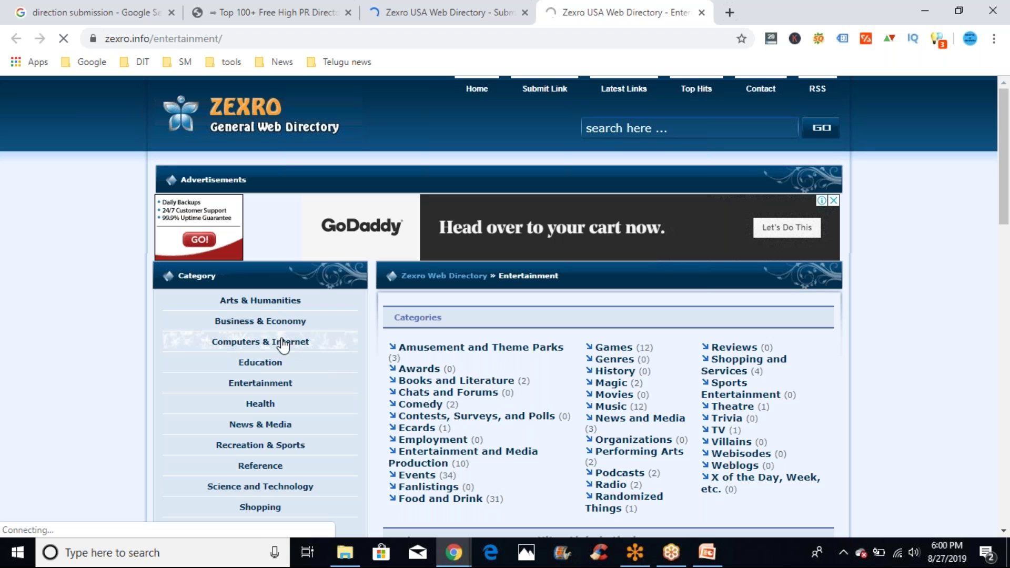
click(392, 10)
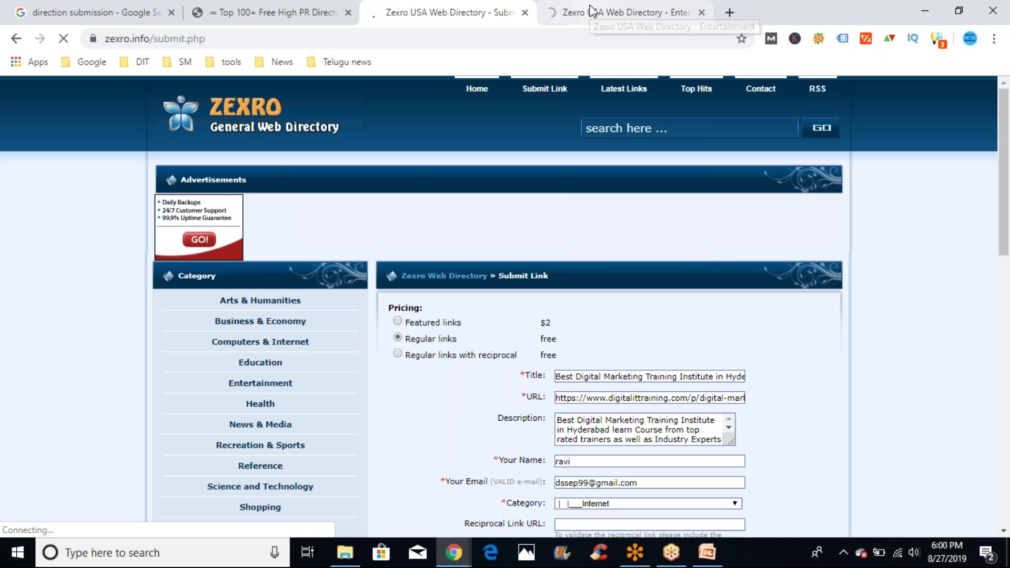
click(593, 11)
click(443, 15)
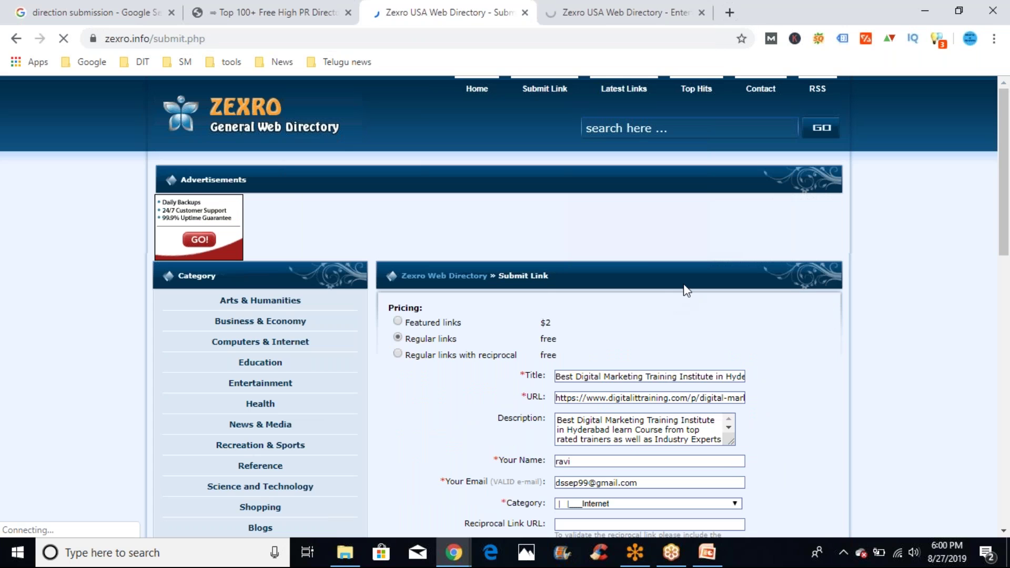
Examine the reloaded submission form down to the result of its automated-registration check
drag(1005, 204, 1004, 273)
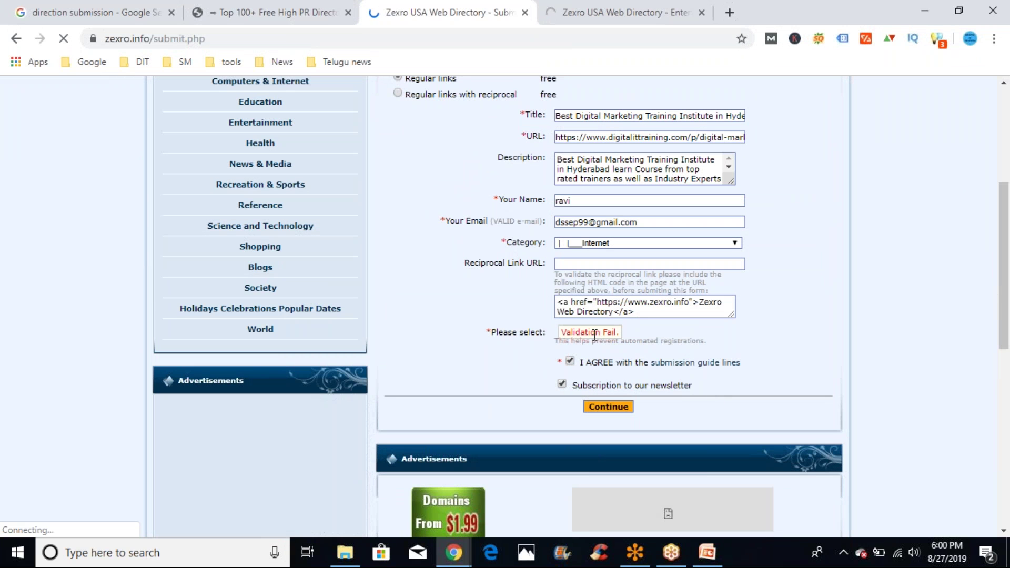
triple_click(595, 334)
click(535, 324)
triple_click(578, 334)
click(603, 348)
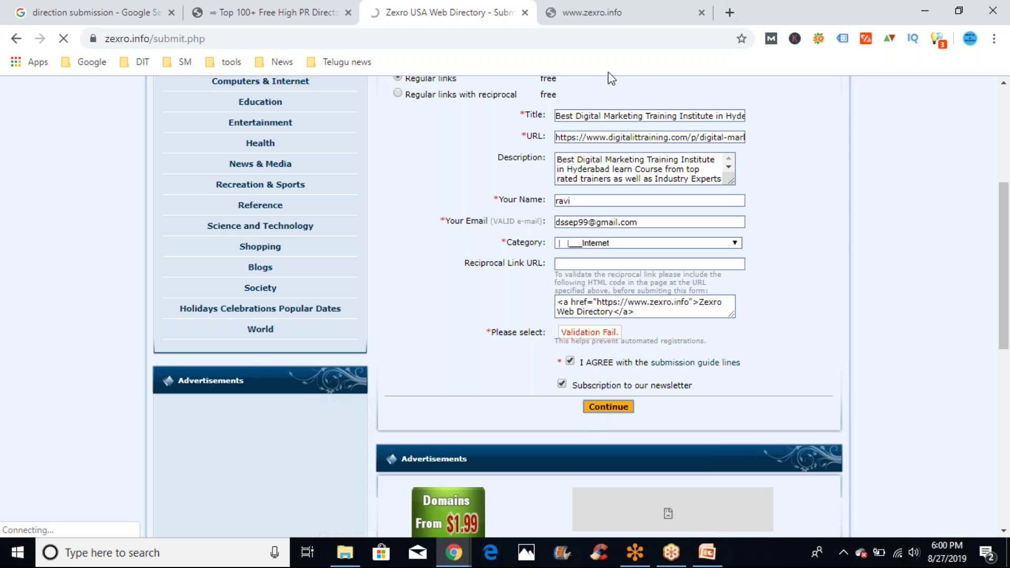
Reload the Computers & Internet category page and return to the link submission tab
click(590, 10)
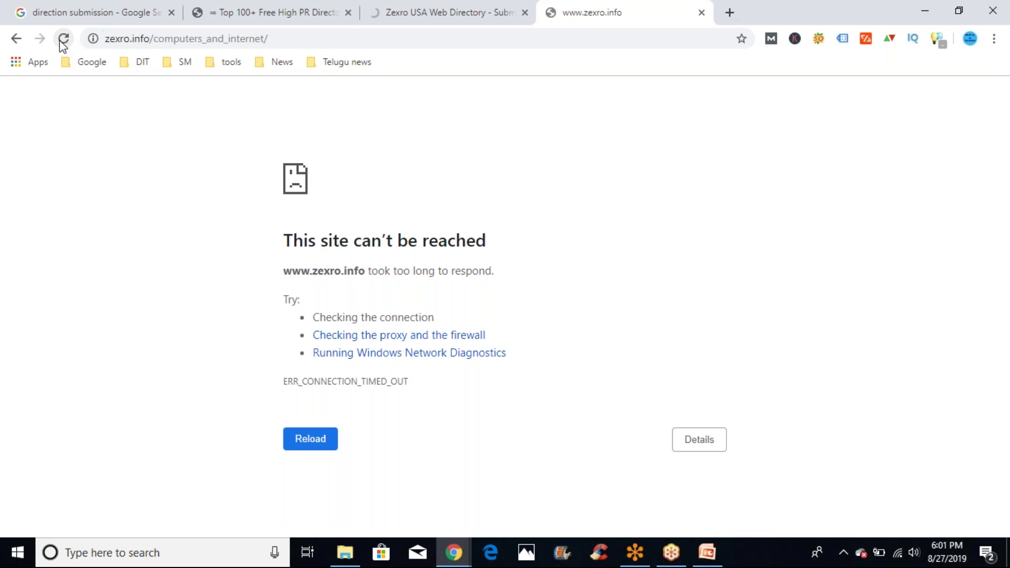
click(482, 14)
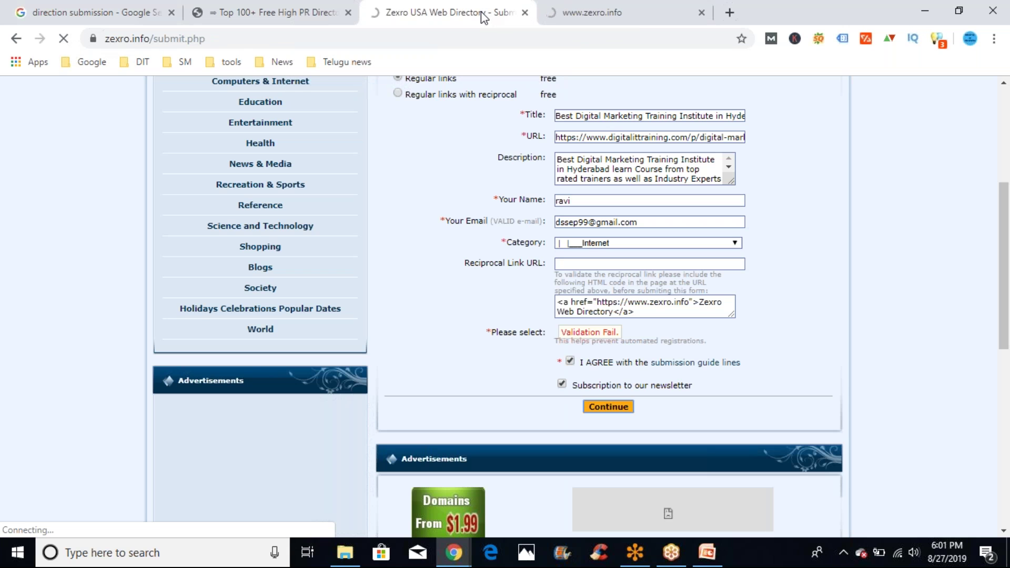
click(638, 11)
click(444, 13)
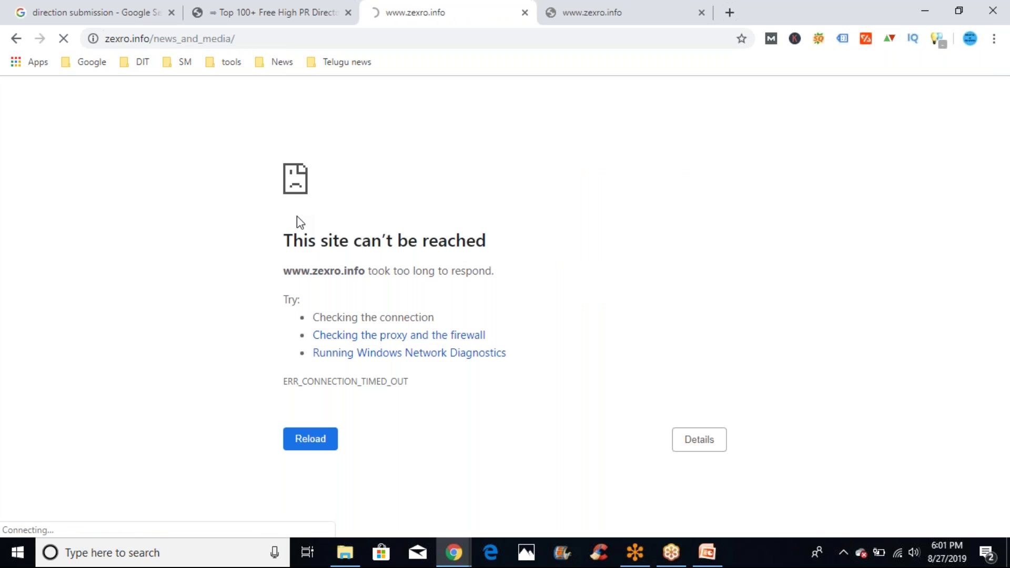
Examine the connection error details for the directory's News & Media page
triple_click(294, 264)
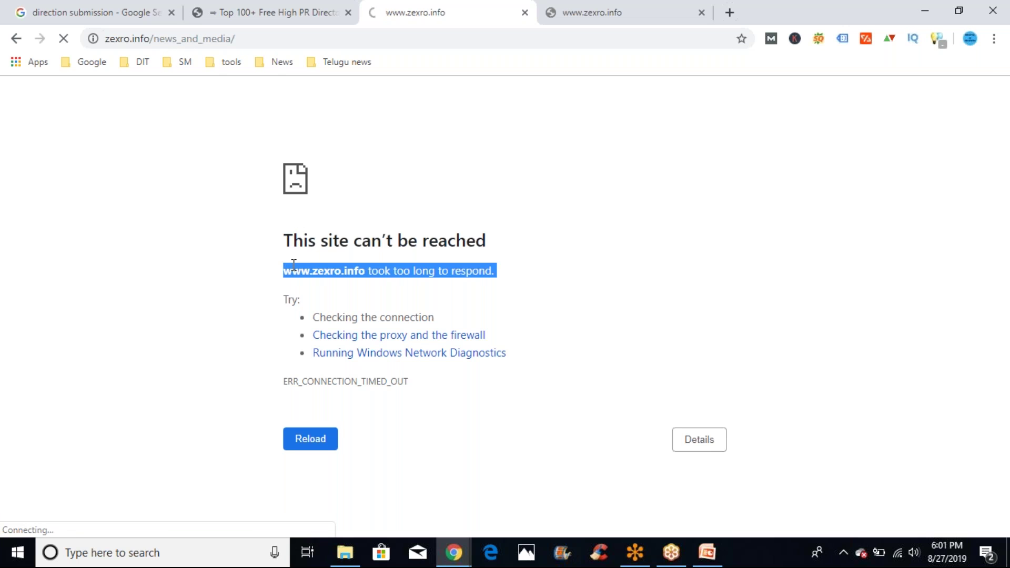
click(293, 264)
mouse_move(367, 270)
mouse_down()
mouse_move(302, 287)
mouse_move(291, 261)
mouse_move(366, 274)
mouse_up()
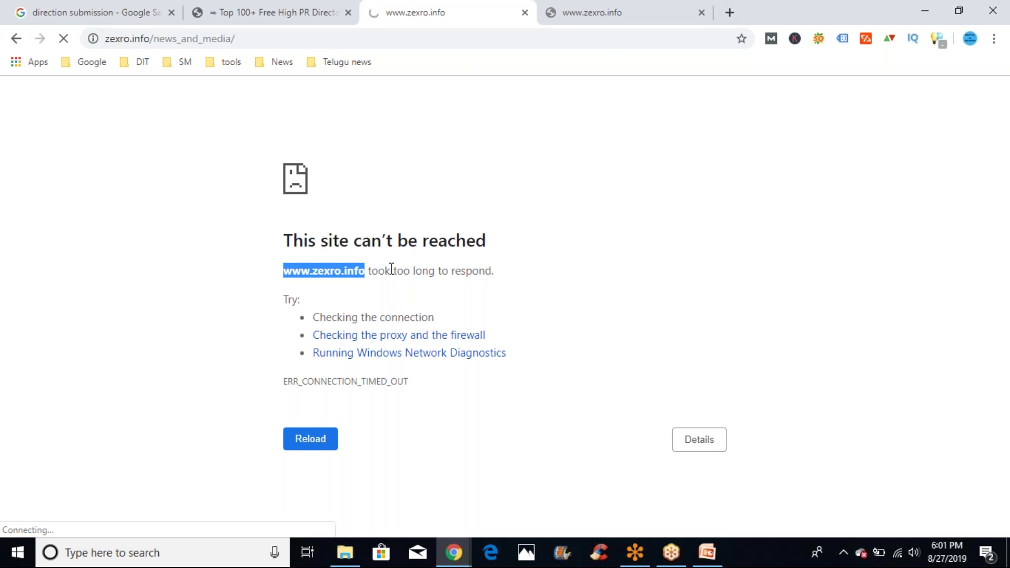
triple_click(392, 269)
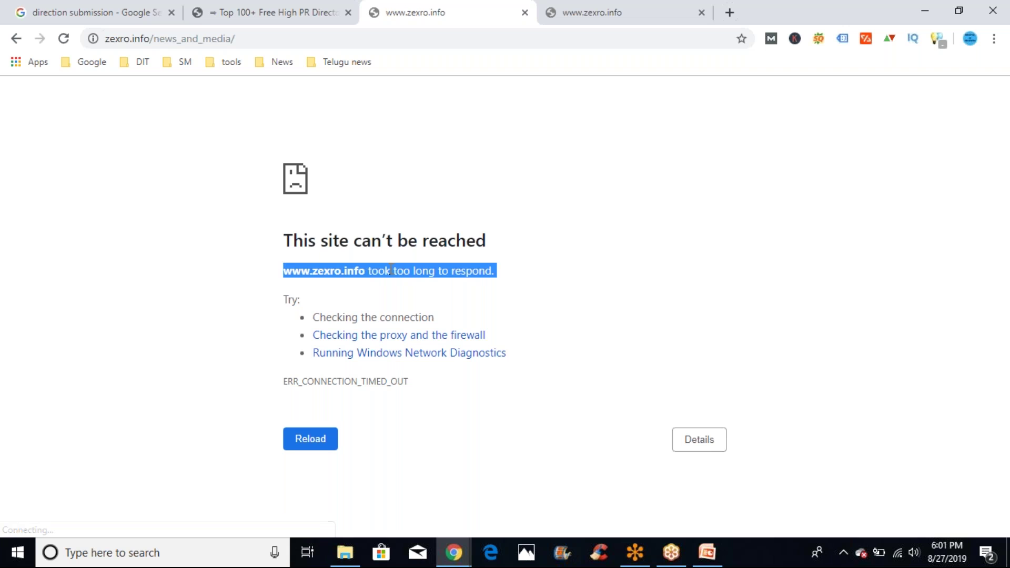